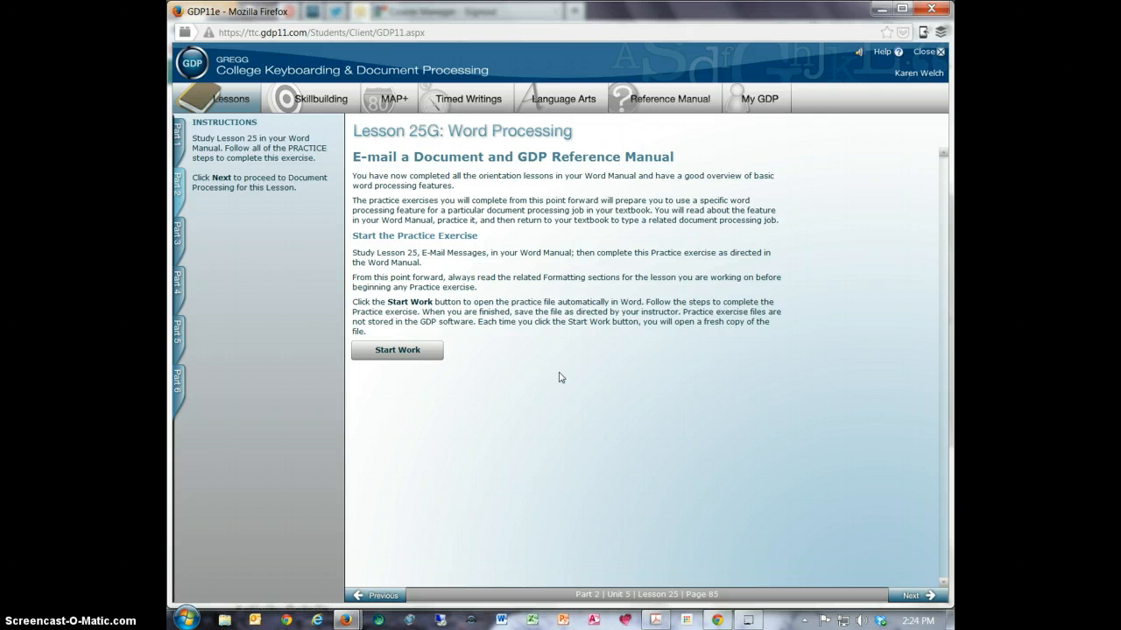
- Advance from Lesson 25G to Correspondence 25-1: E-Mail Message and open its starting file in Microsoft Word
left_click(929, 598)
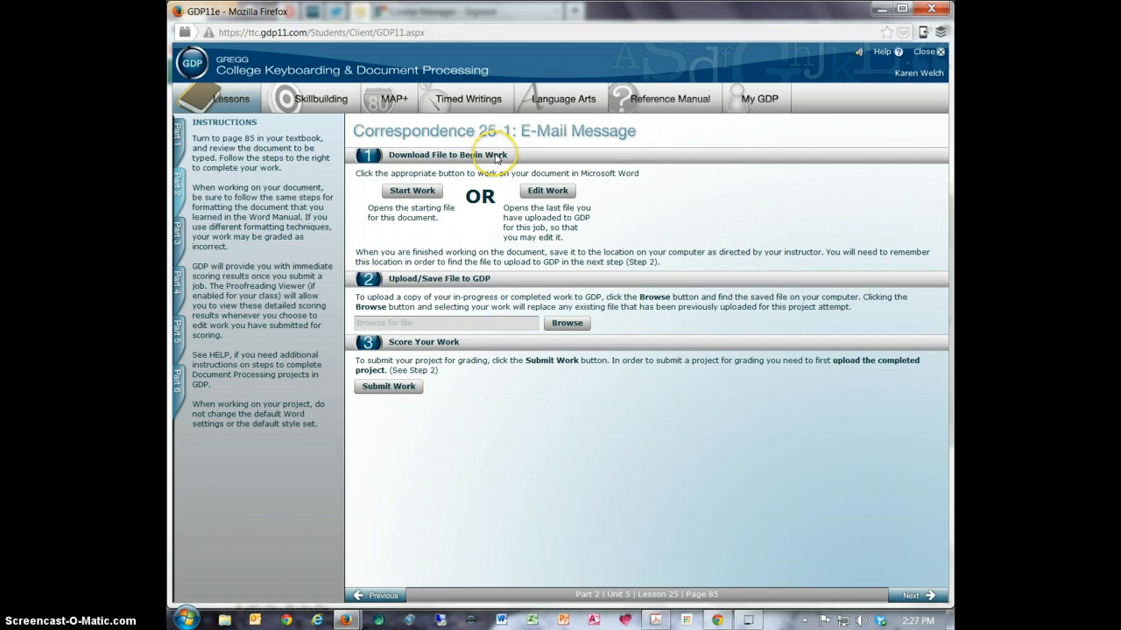
left_click(410, 193)
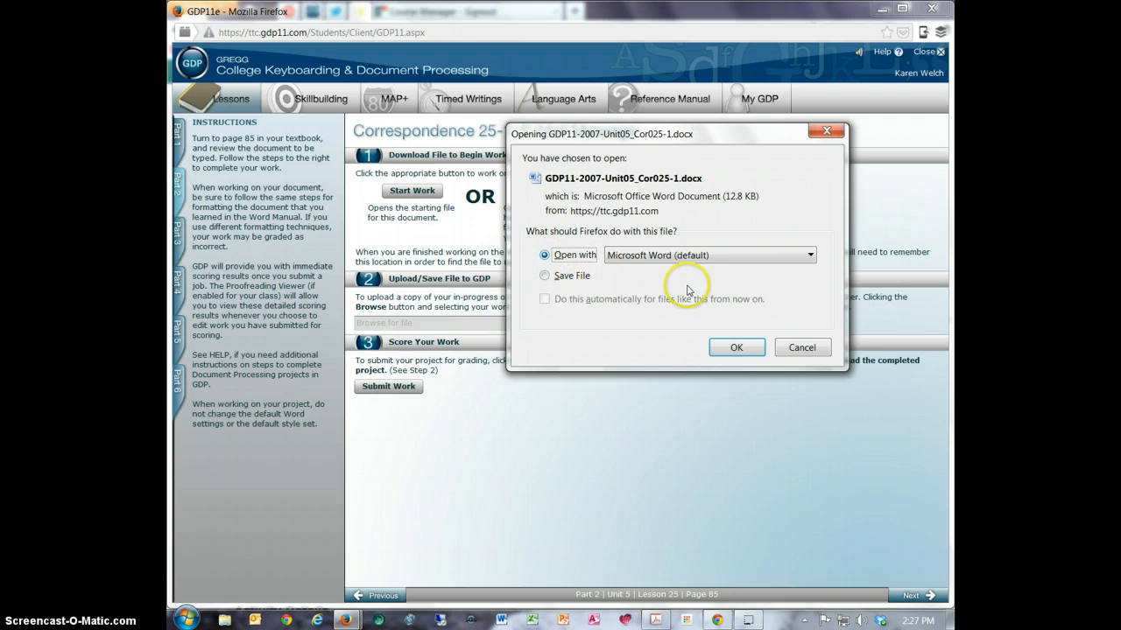
left_click(738, 348)
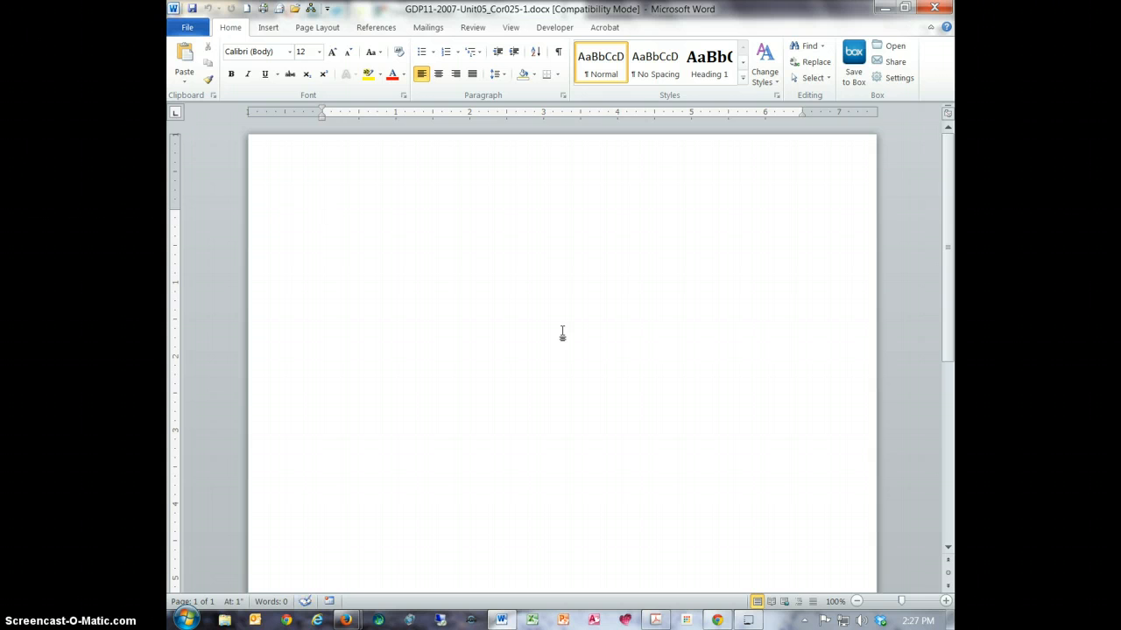
left_click(565, 335)
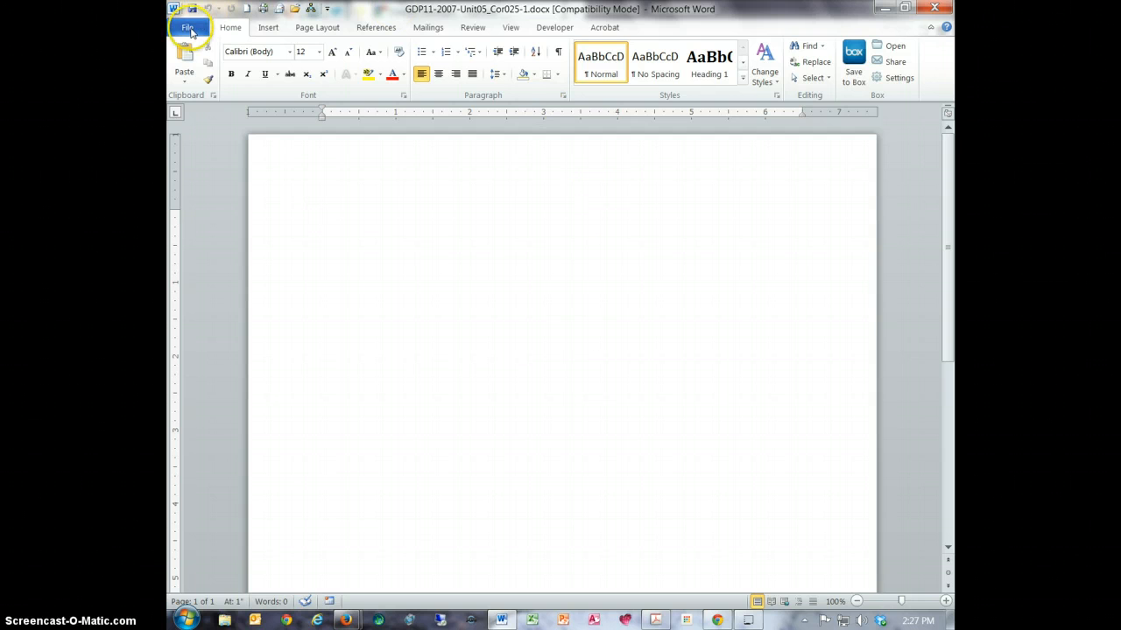
- Start saving a copy of the document and browse to the Keyboarding folder on the F: drive
left_click(190, 28)
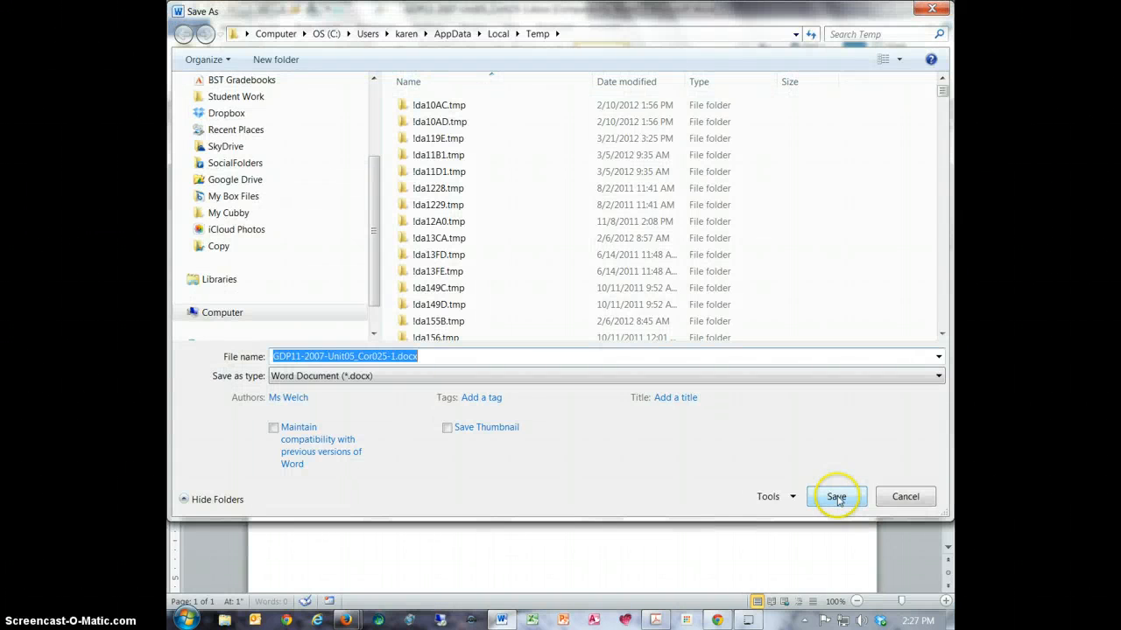
left_click_drag(371, 193, 370, 264)
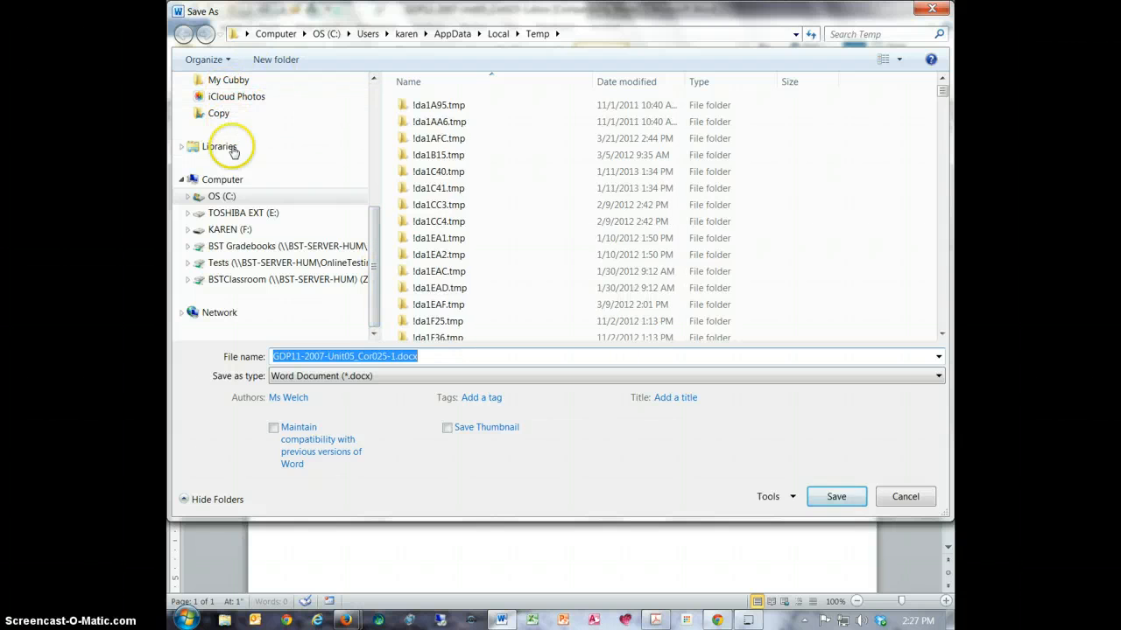
left_click(229, 229)
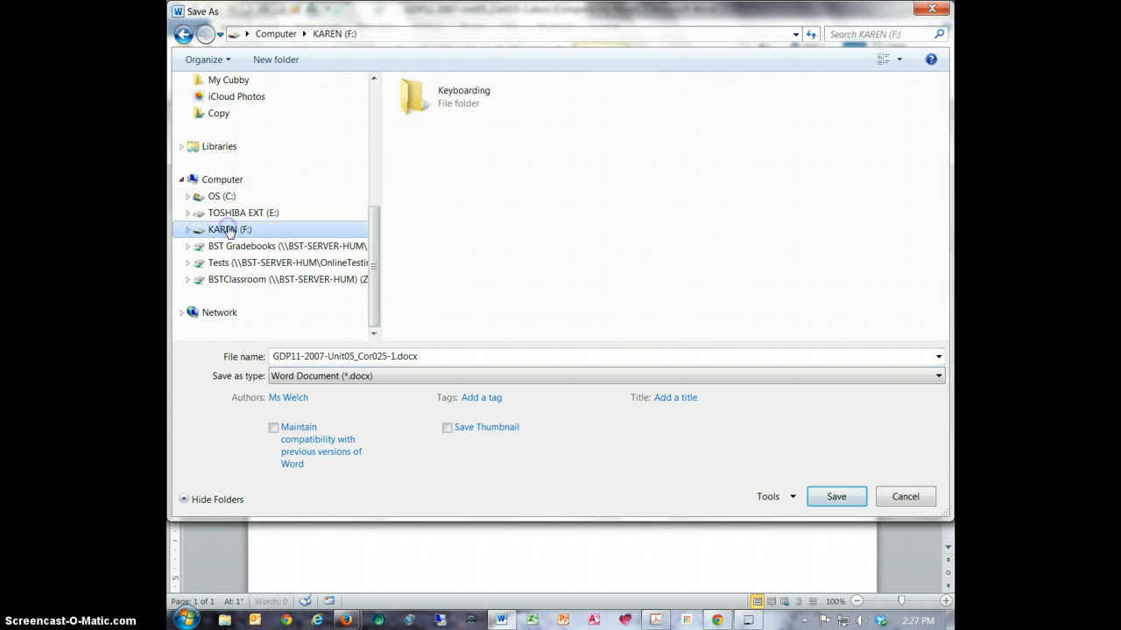
left_click(466, 97)
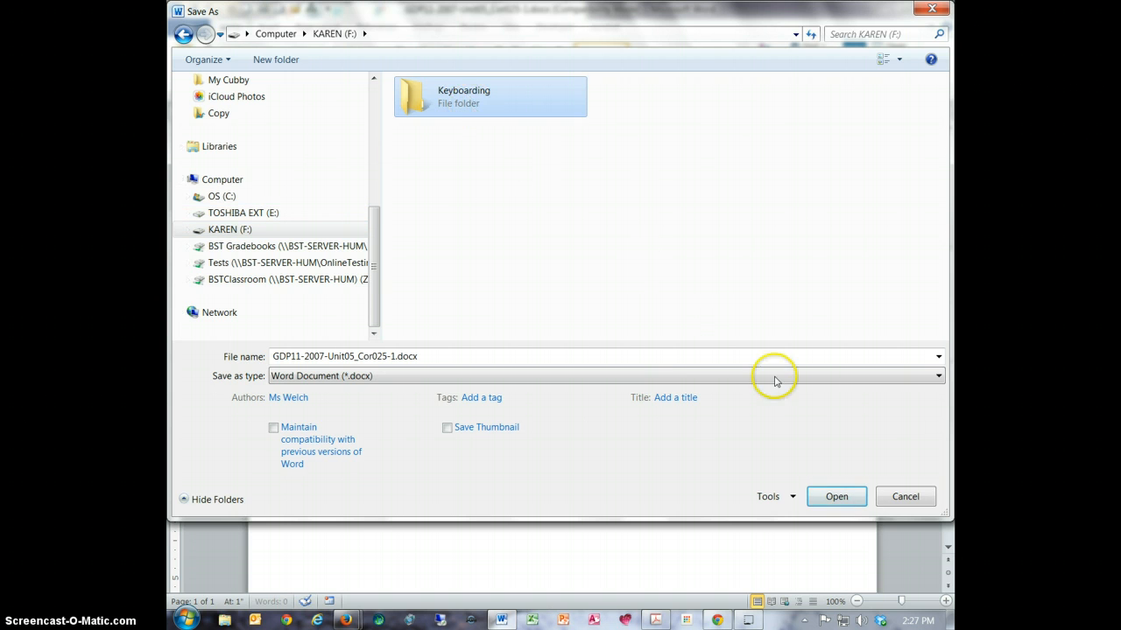
left_click(838, 497)
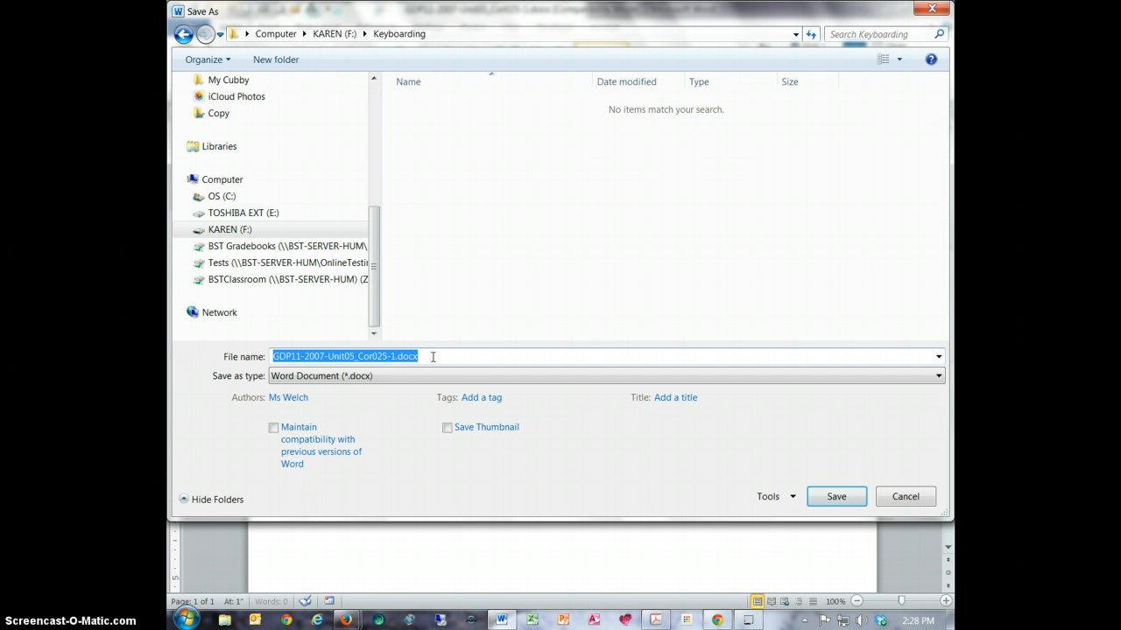
- Name the file 25-1 and save it as a Word document, accepting the new file format
left_click_drag(433, 357, 285, 357)
key("BackSpace")
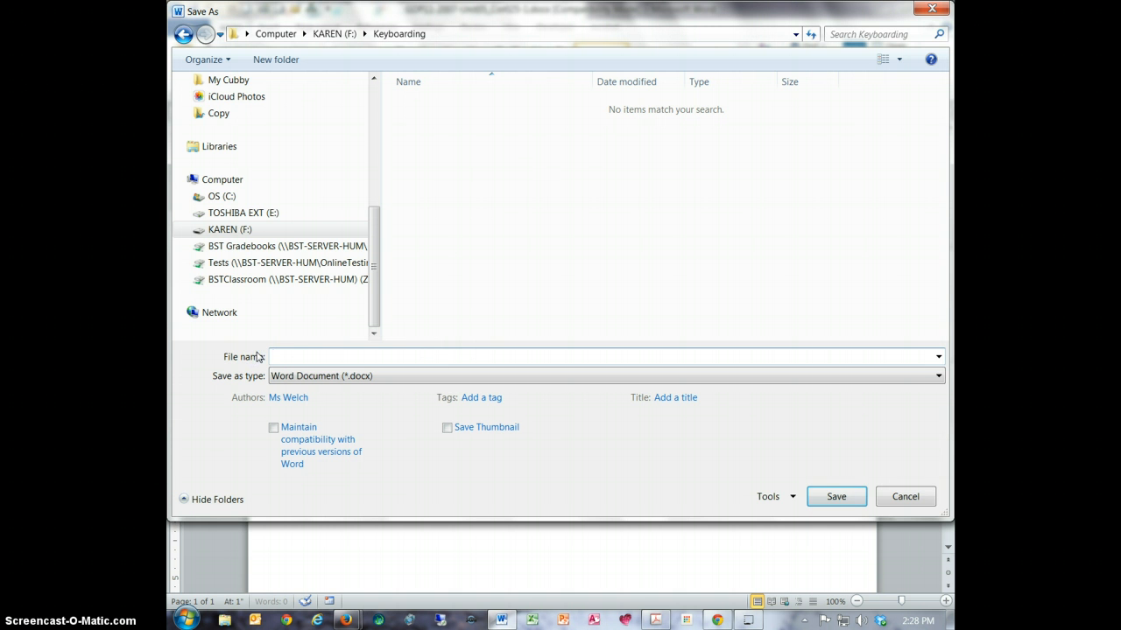
type("25-1")
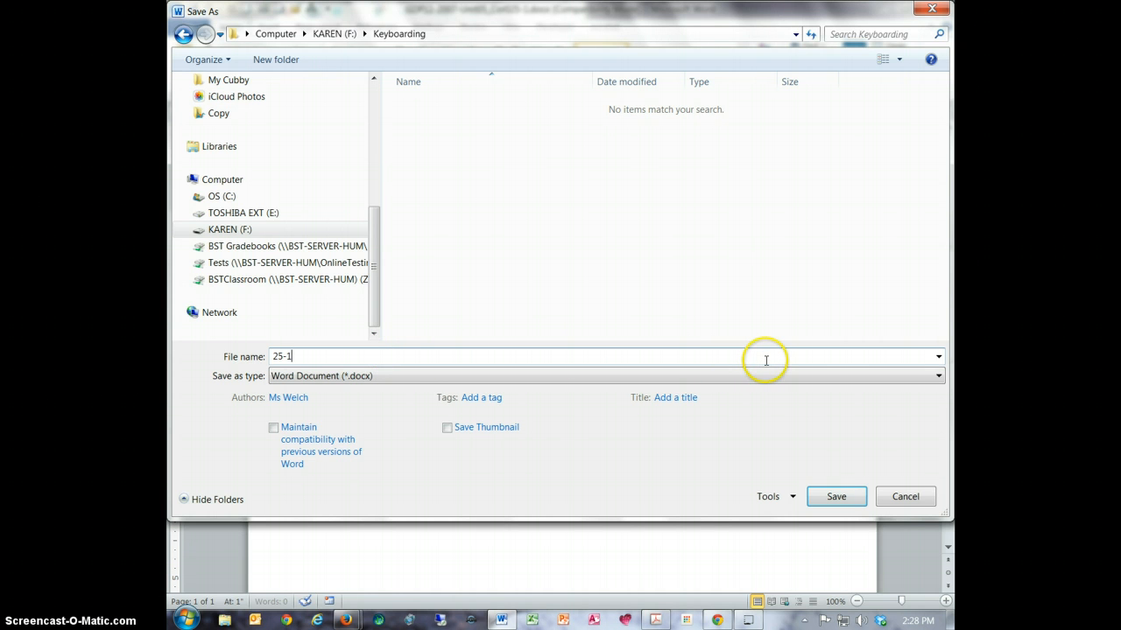
left_click(854, 499)
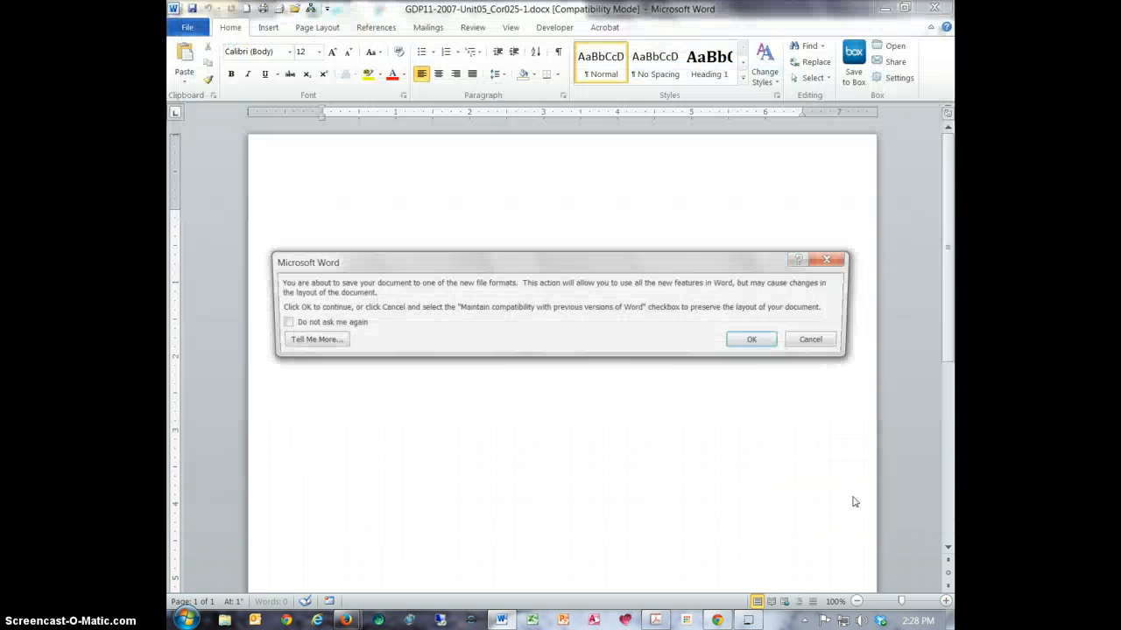
left_click(772, 340)
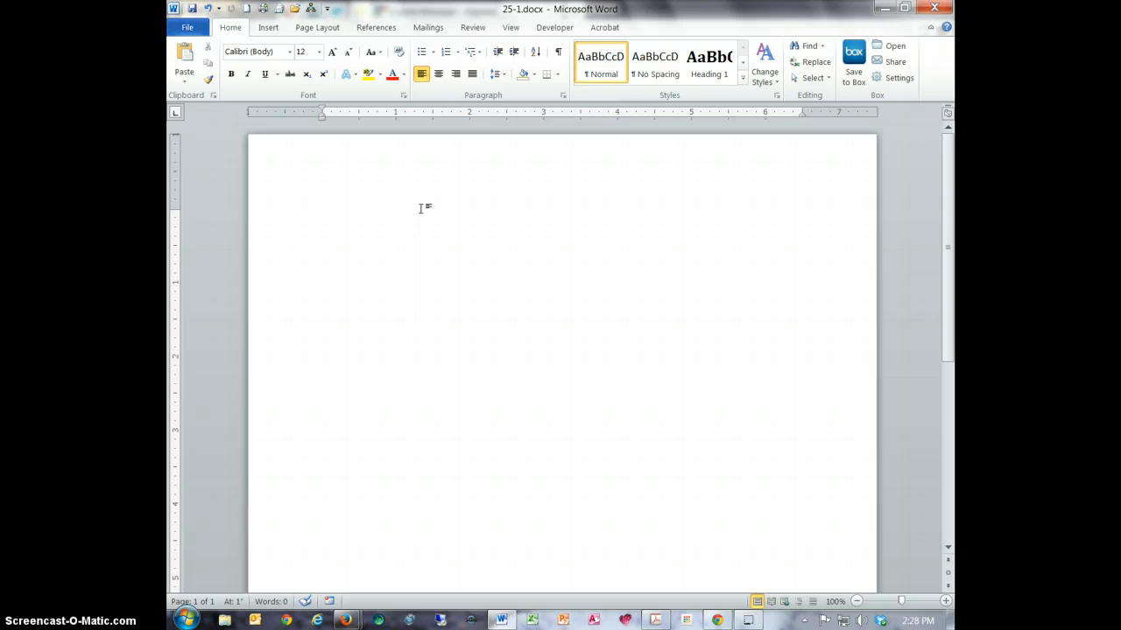
- Enter the greeting line "Hi" with the recipient's first name and a colon, and begin a new line below it
type("Hi Rennen")
key("BackSpace")
type("e:")
key("Return")
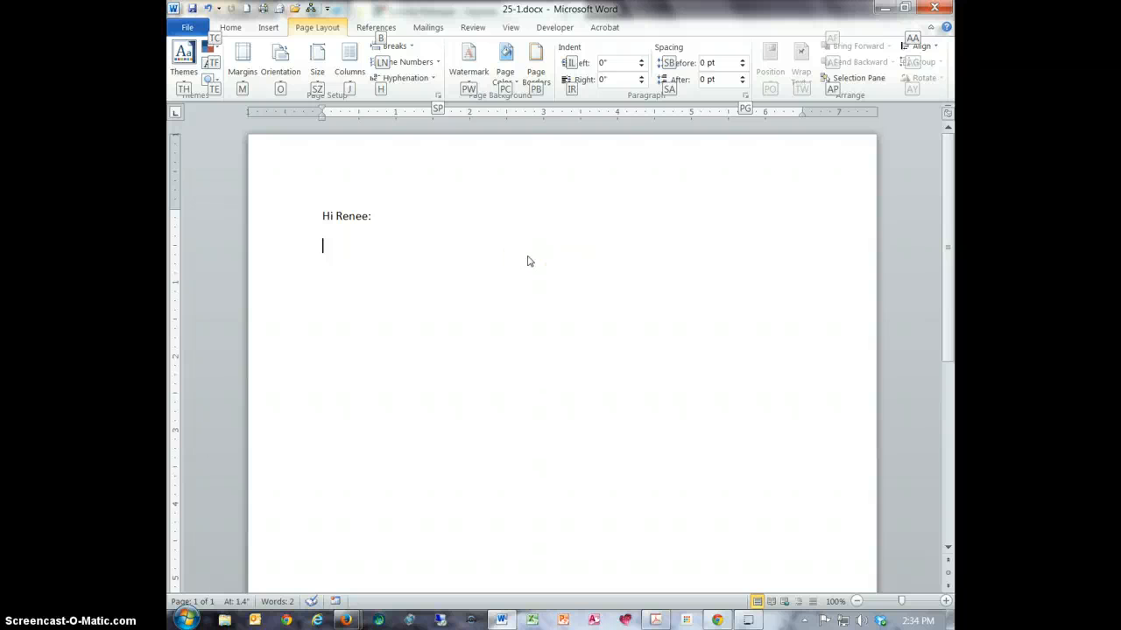
left_click(527, 256)
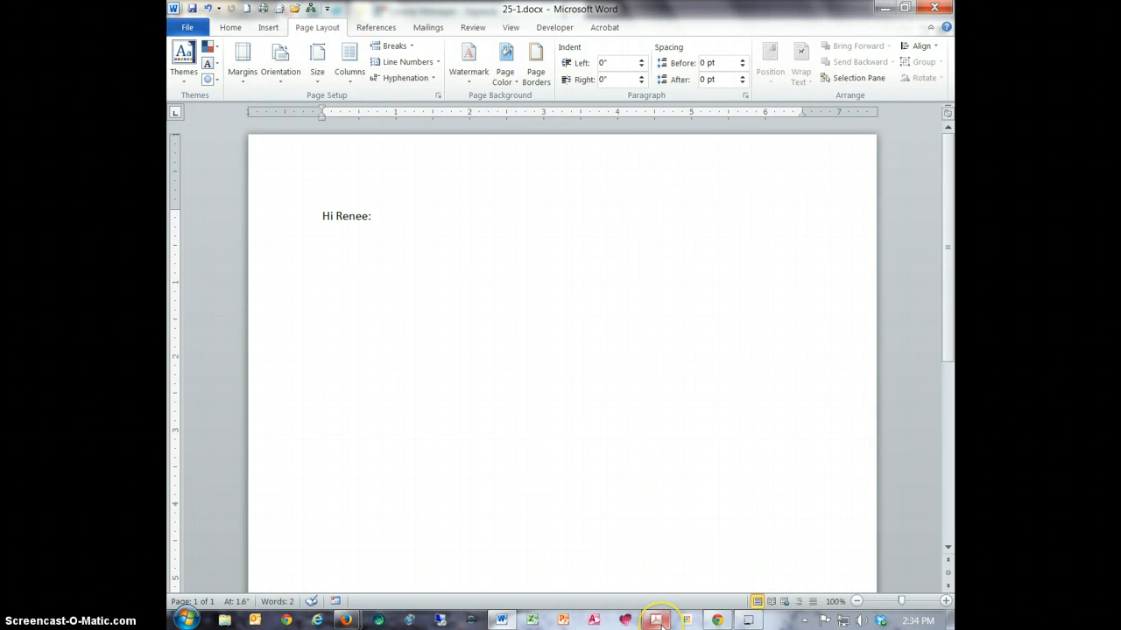
- Switch to GDP Instructions for Document Completion.pdf in Adobe Acrobat Pro and examine the Word style instructions and the font-size error note
mouse_move(661, 623)
left_click(658, 533)
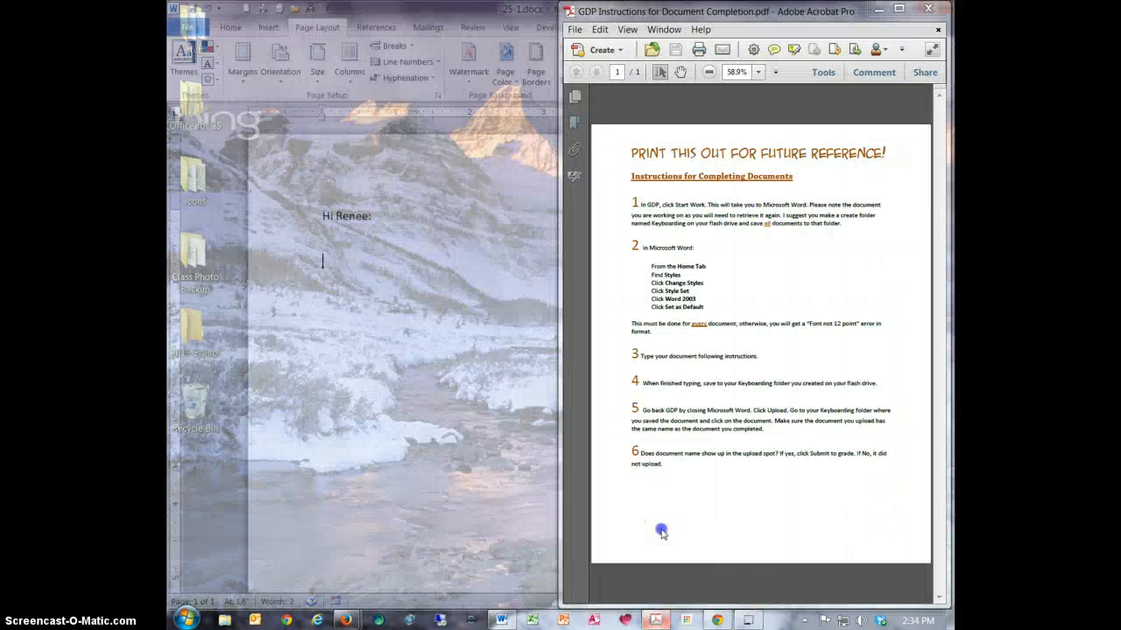
left_click(902, 8)
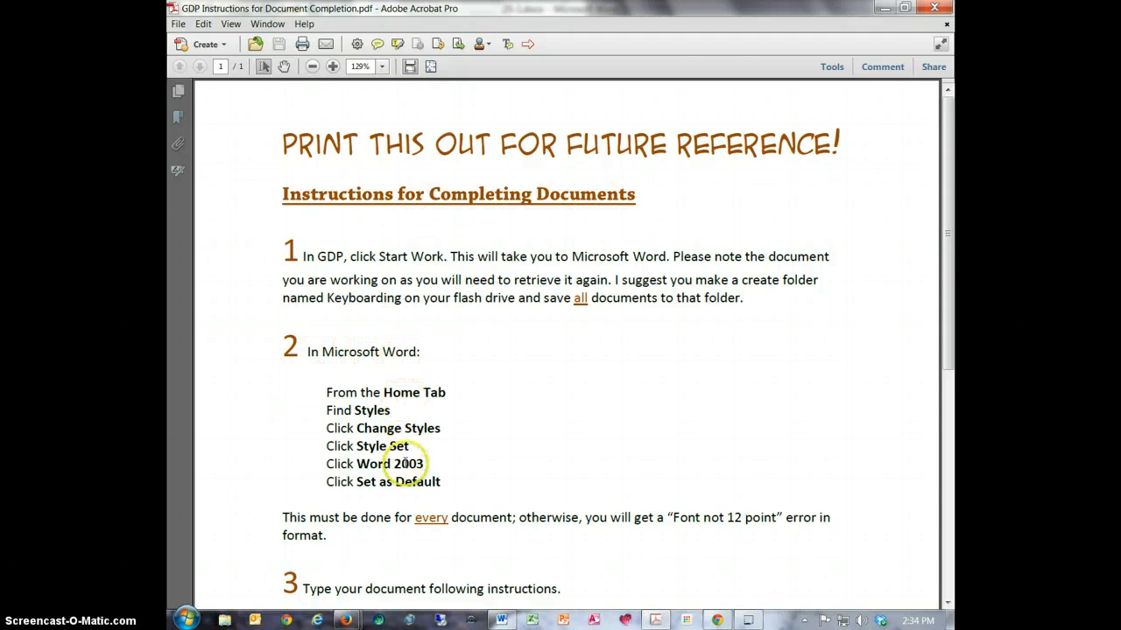
left_click_drag(275, 351, 442, 482)
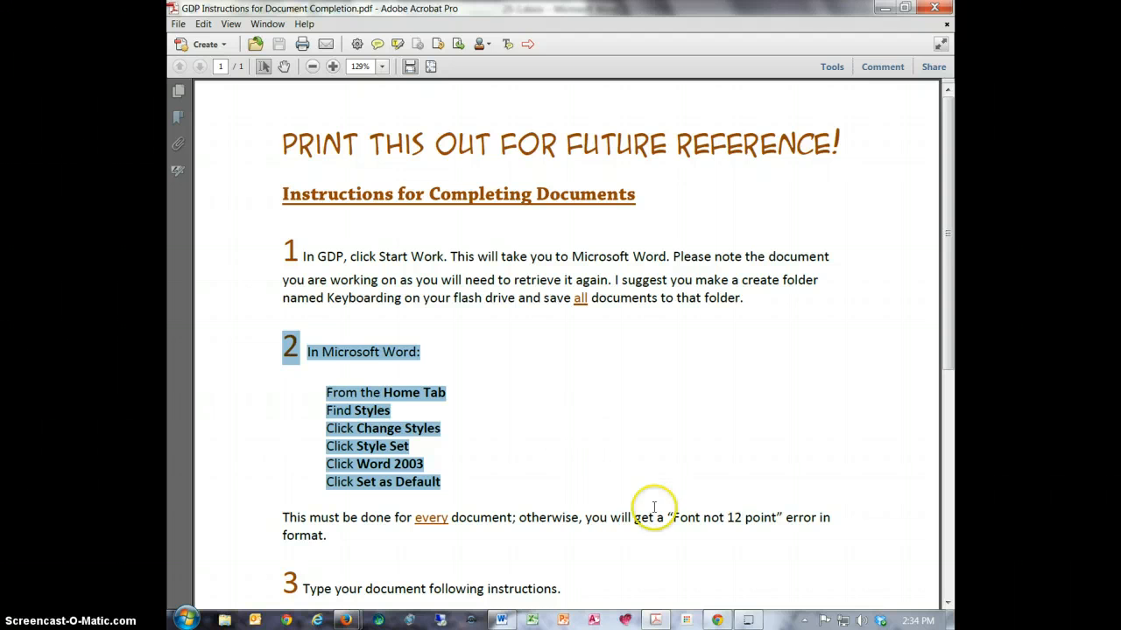
left_click_drag(666, 517, 812, 517)
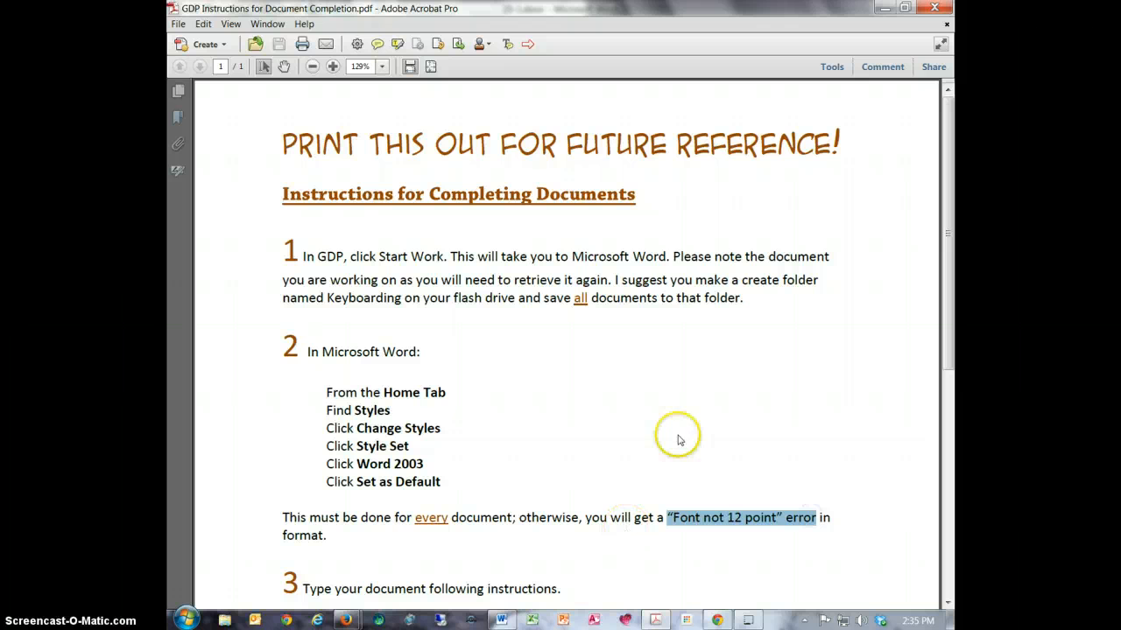
left_click(882, 8)
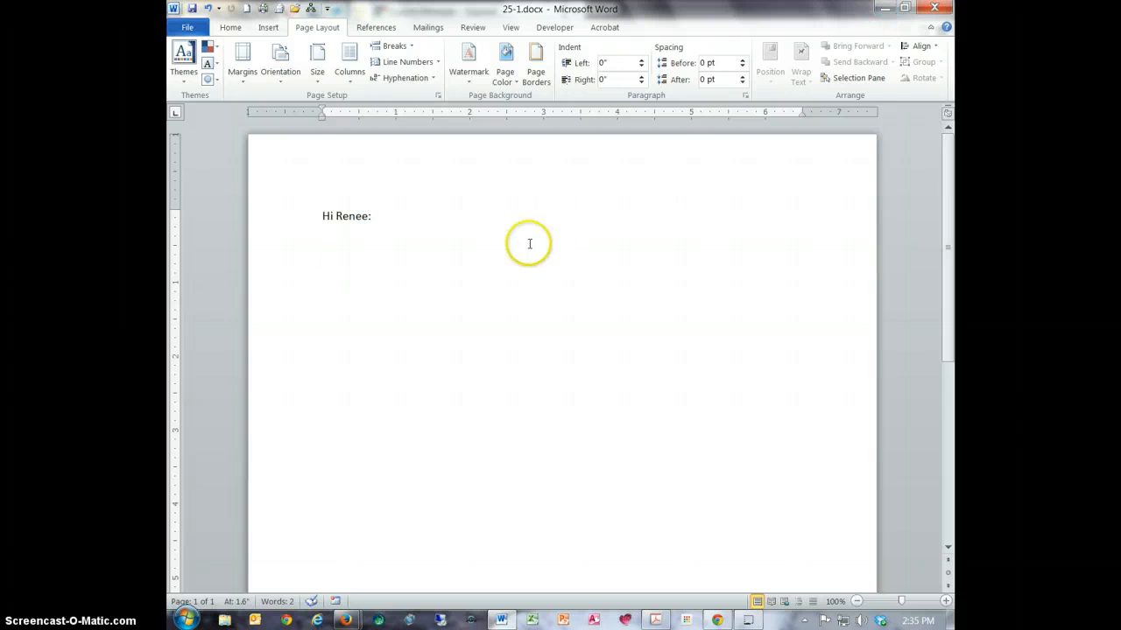
- Apply the Word 2003 style set to the document
left_click(232, 28)
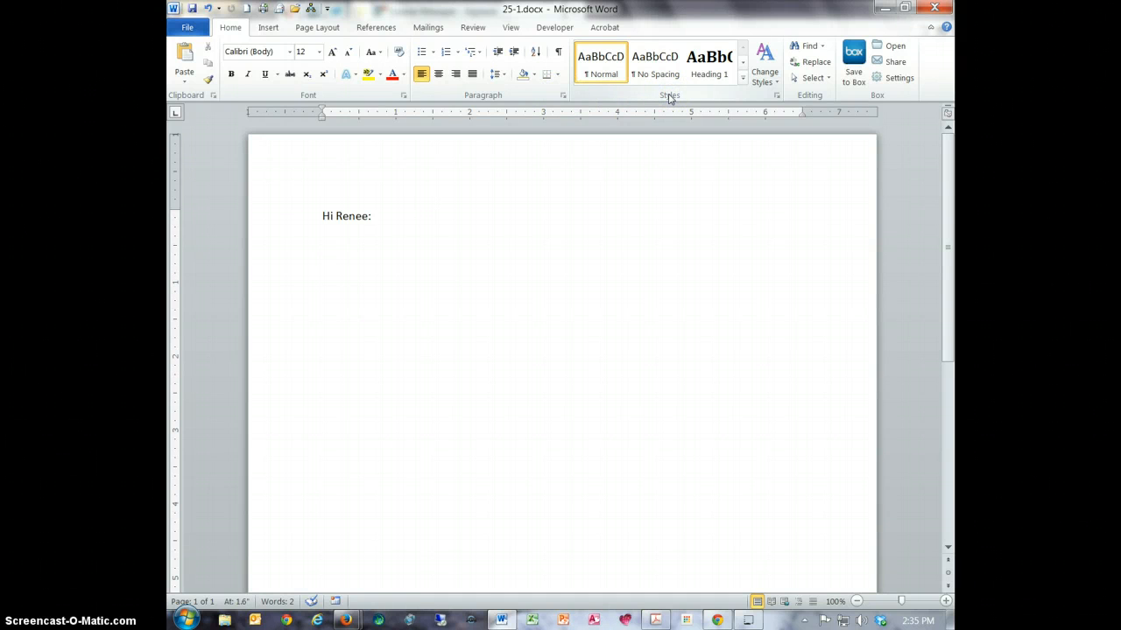
left_click(763, 79)
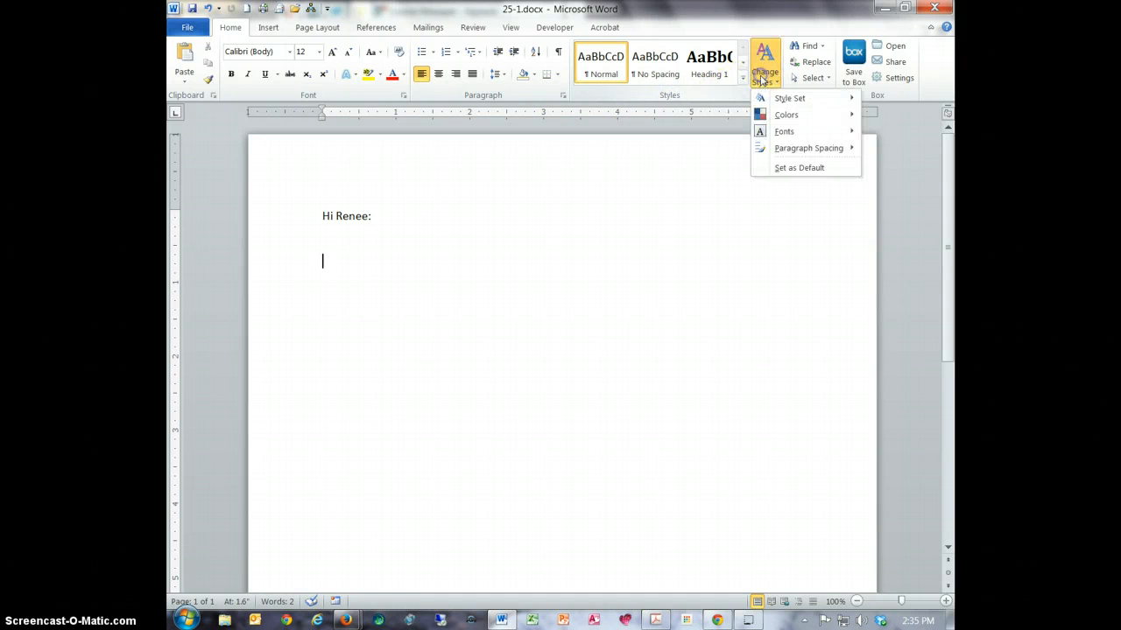
mouse_move(763, 97)
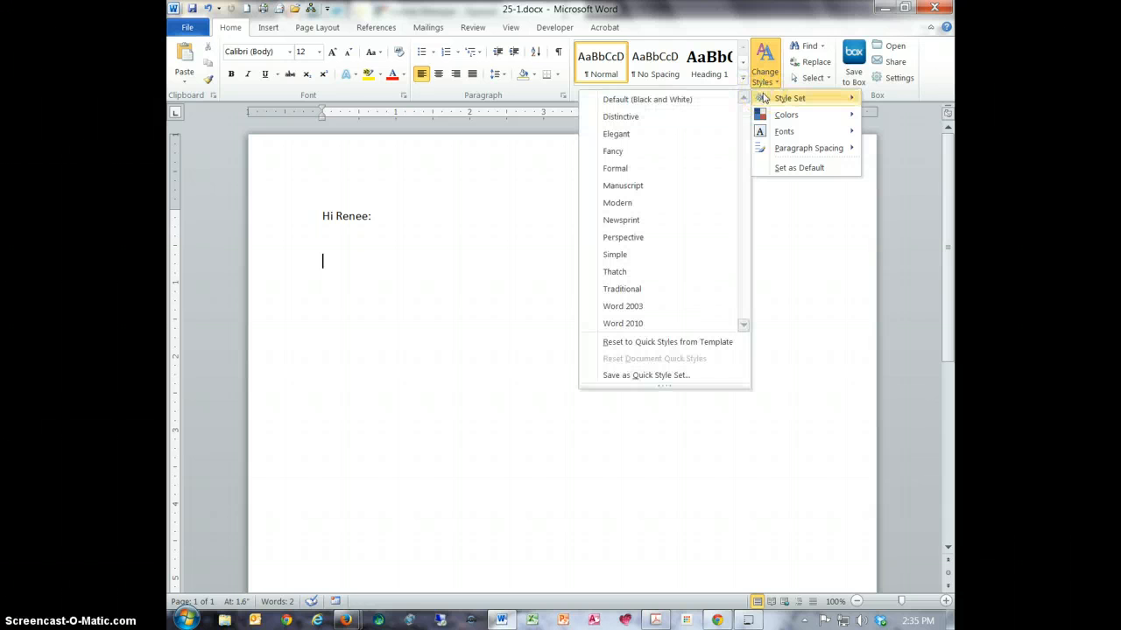
left_click(641, 304)
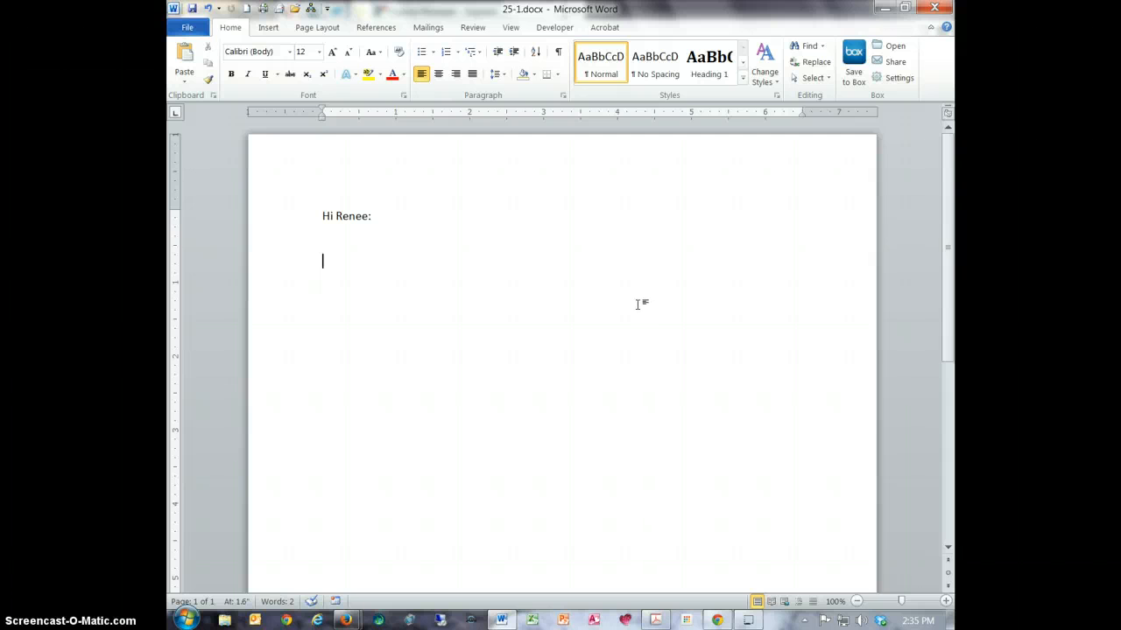
- Insert two line breaks at the end of the greeting line
key("alt+p")
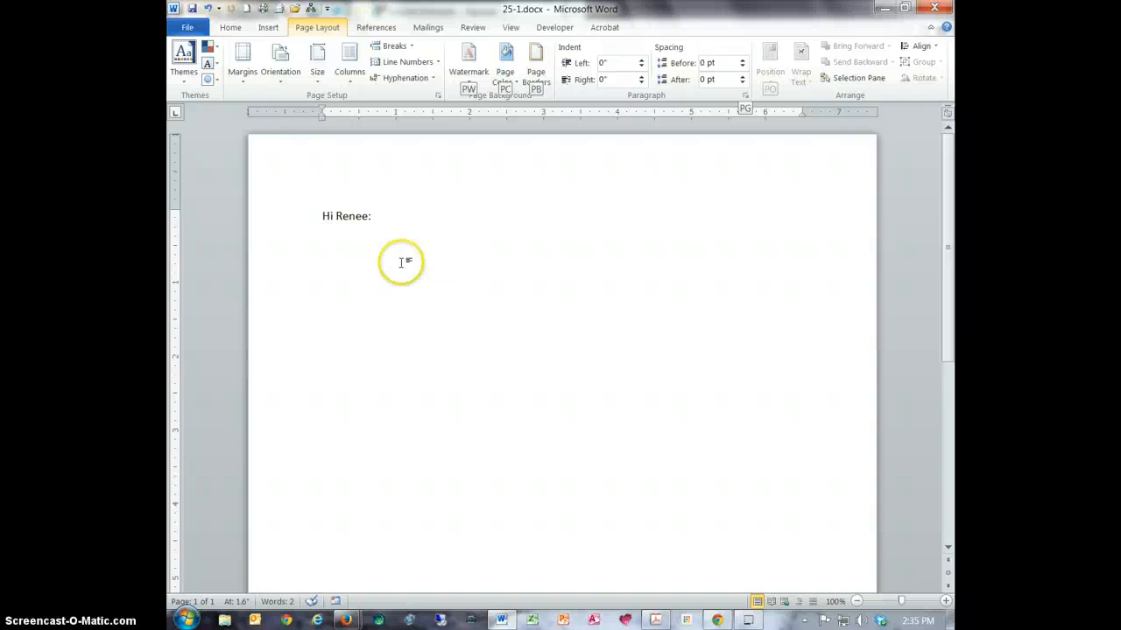
left_click(397, 219)
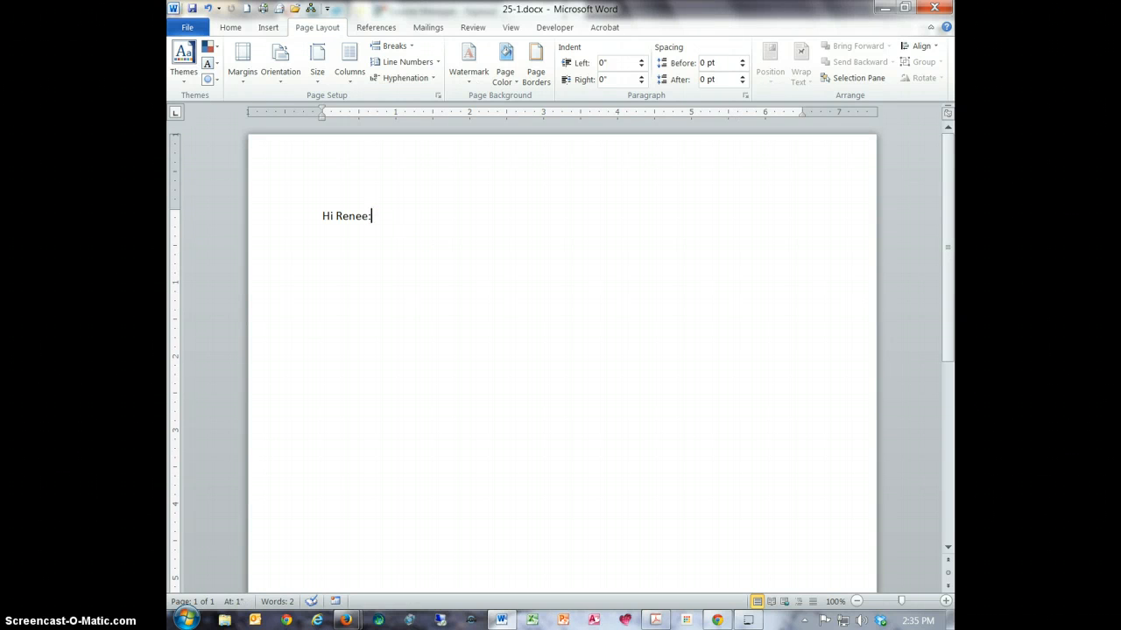
key("Return")
key("Return")
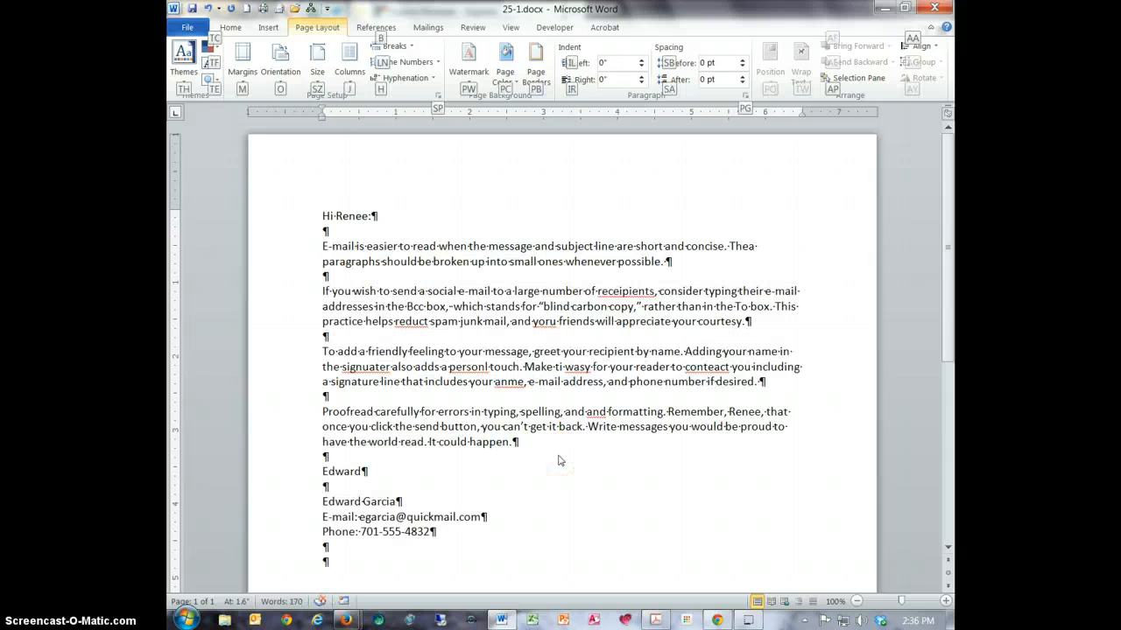
- Examine the words flagged as misspelled in the second and third paragraphs of the message
left_click(230, 27)
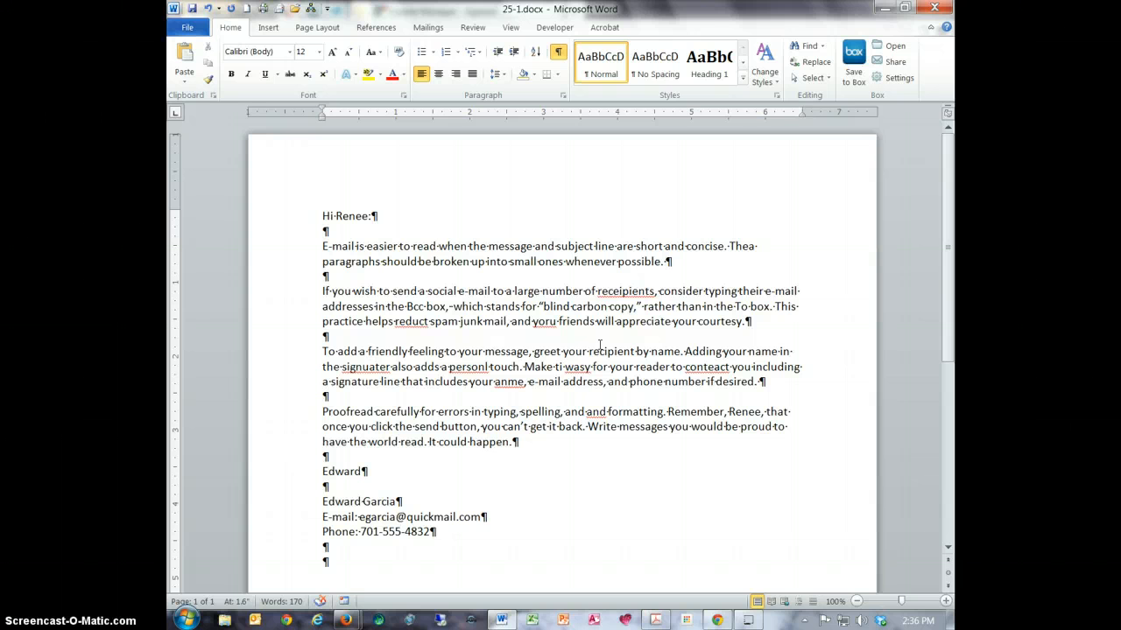
left_click(618, 291)
key("Delete")
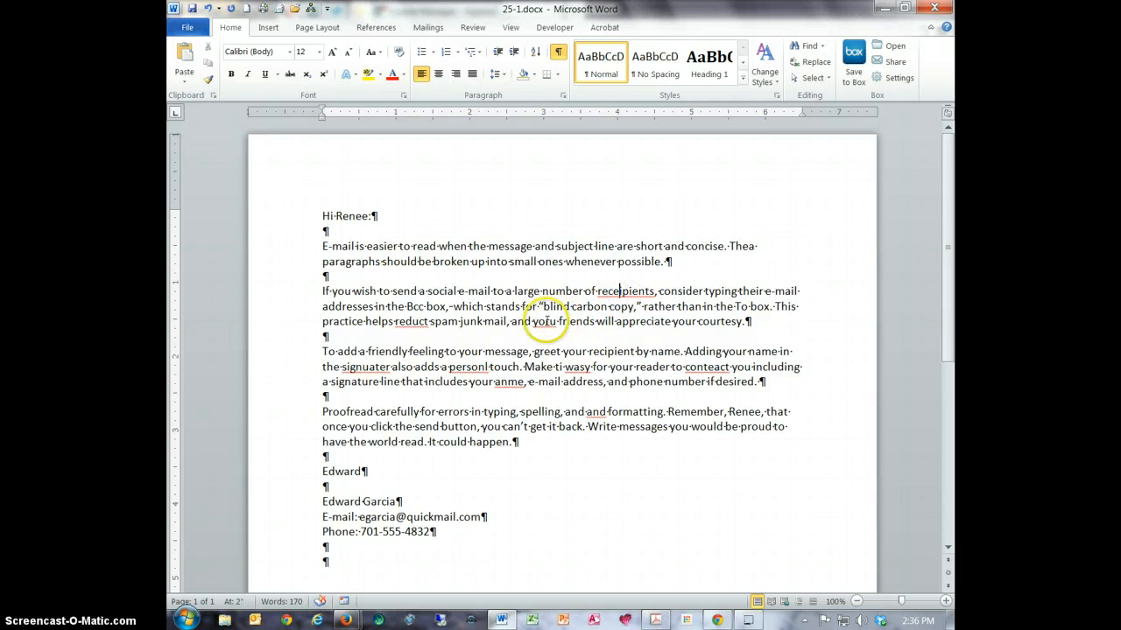
left_click(375, 366)
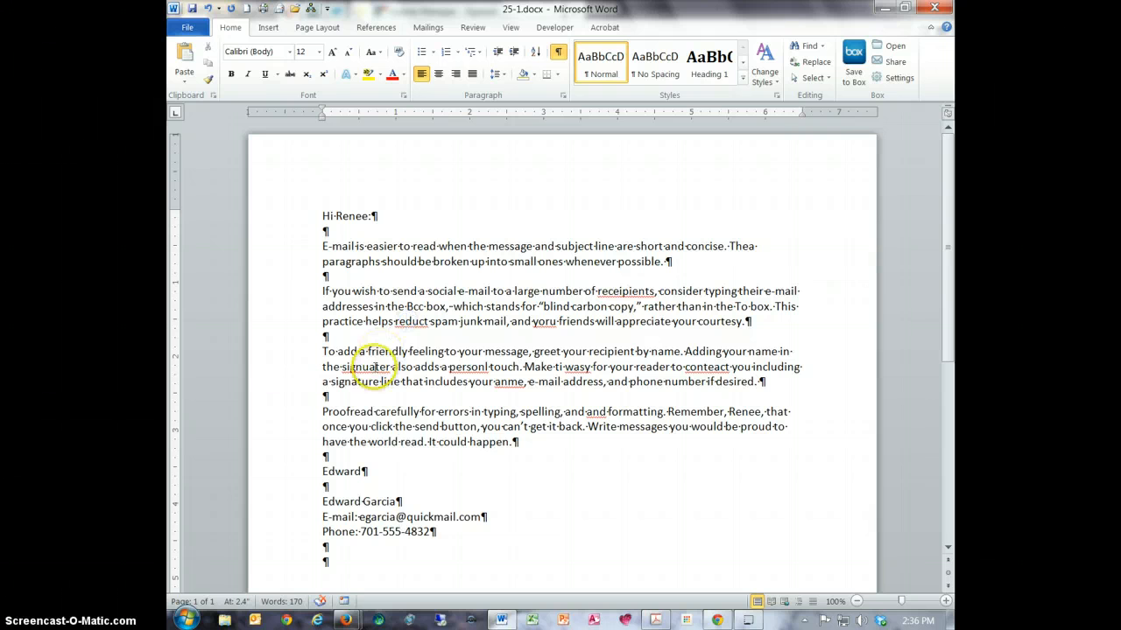
left_click(472, 367)
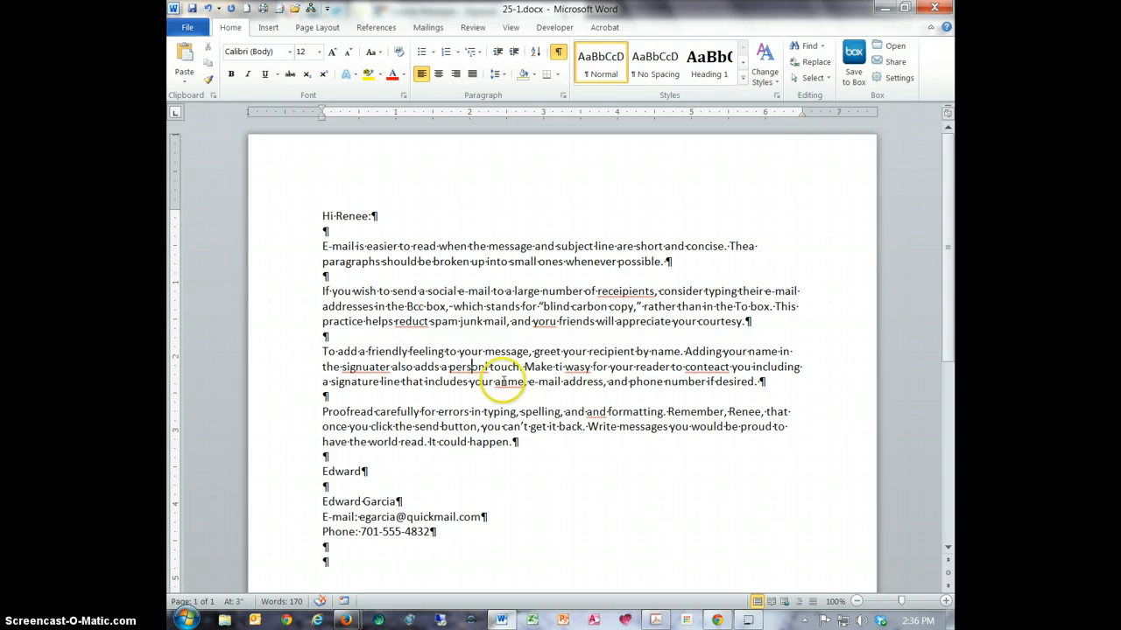
left_click(501, 382)
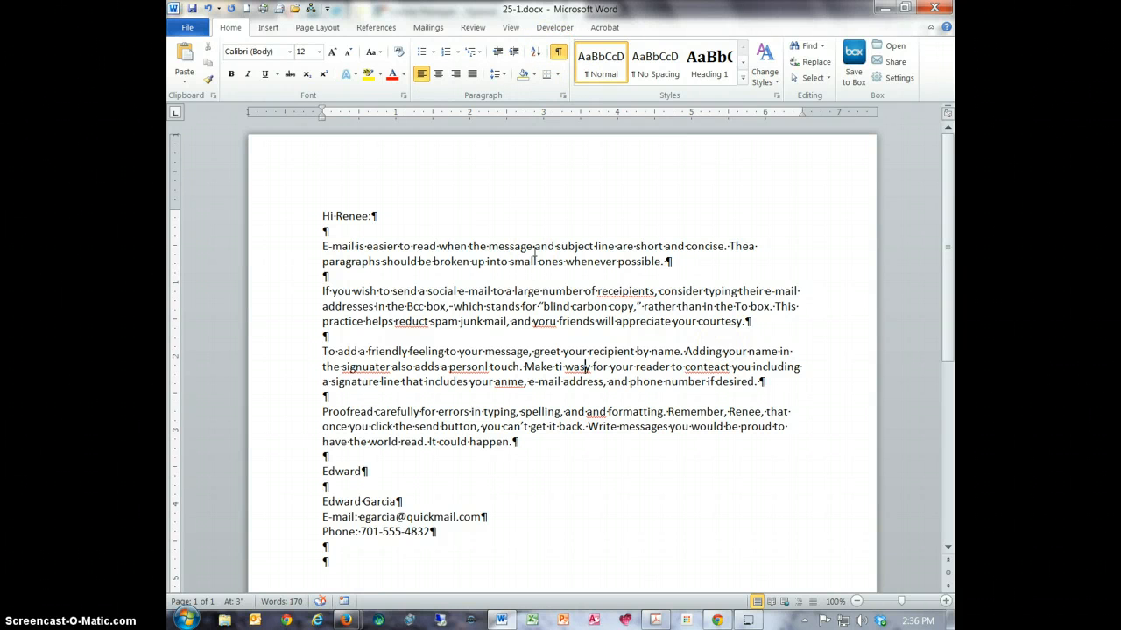
- Correct the three flagged misspellings in the second paragraph to "recipients", "reduce" and "your"
right_click(613, 291)
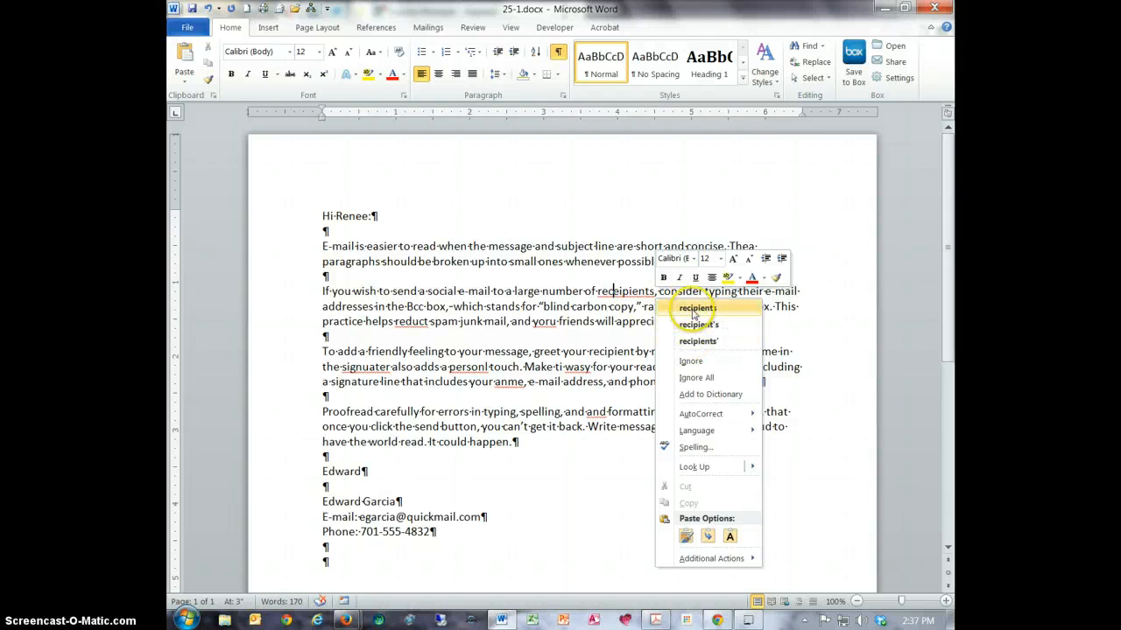
left_click(696, 308)
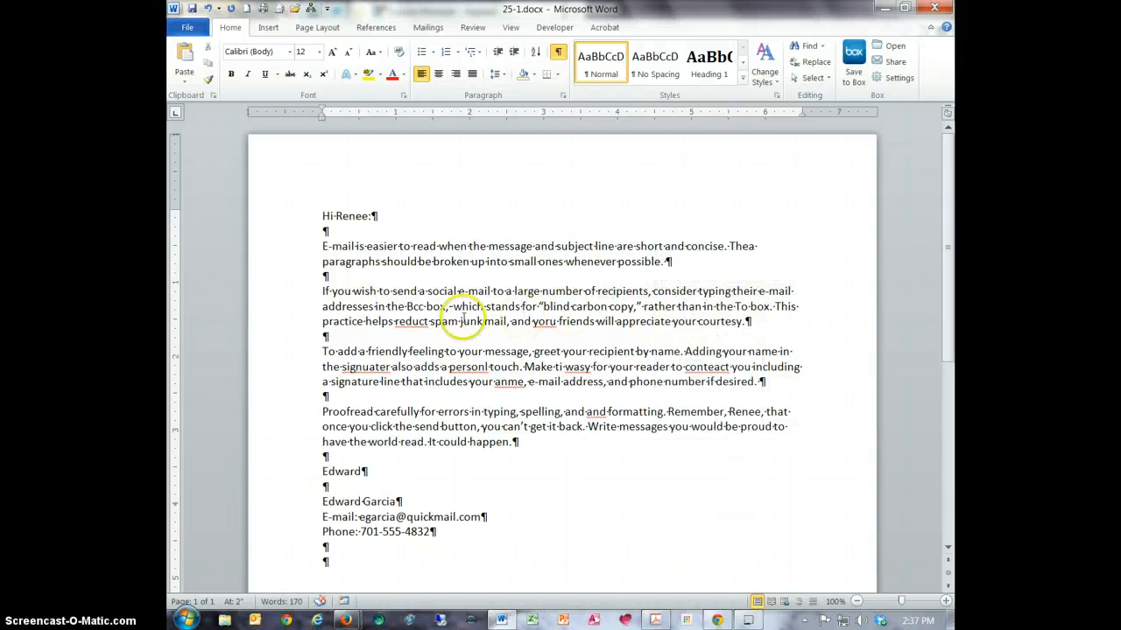
right_click(408, 323)
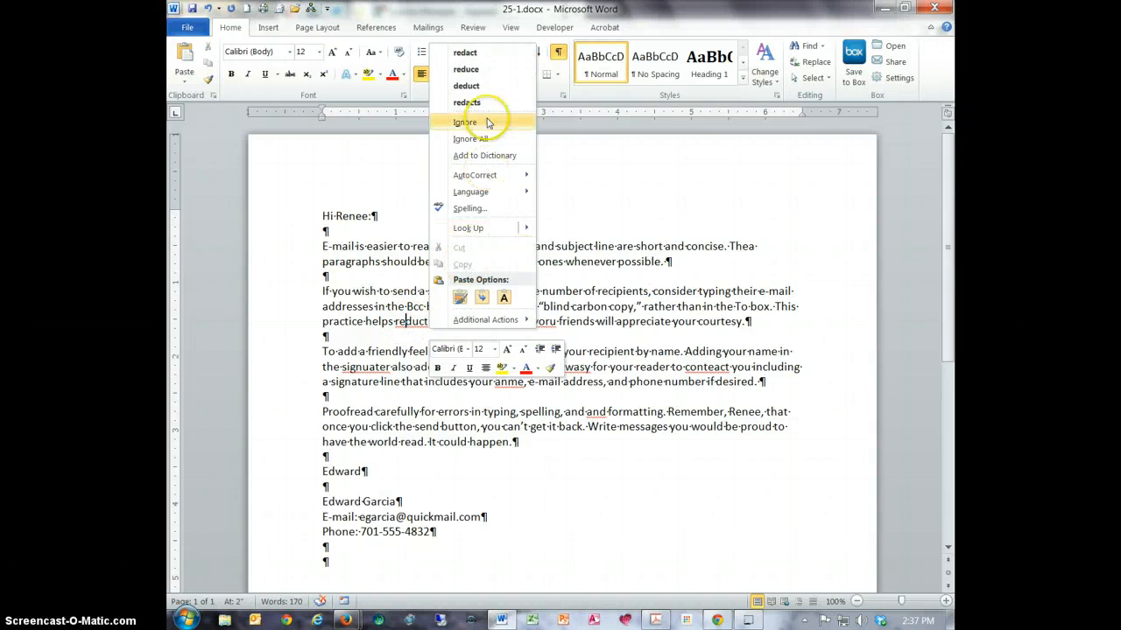
left_click(465, 69)
left_click(540, 321)
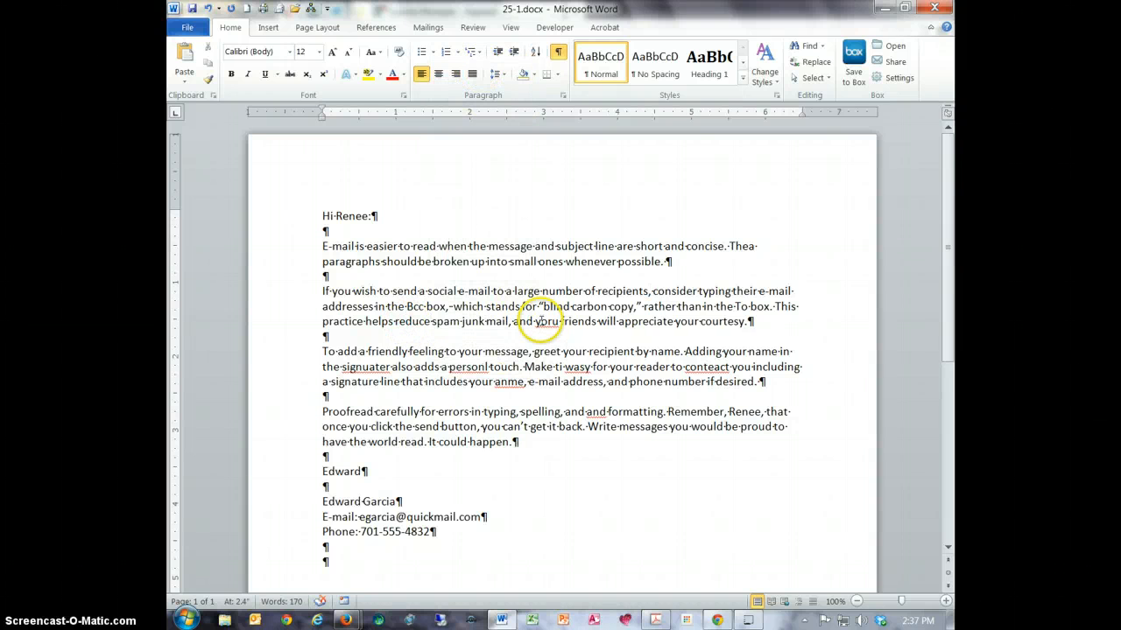
right_click(540, 322)
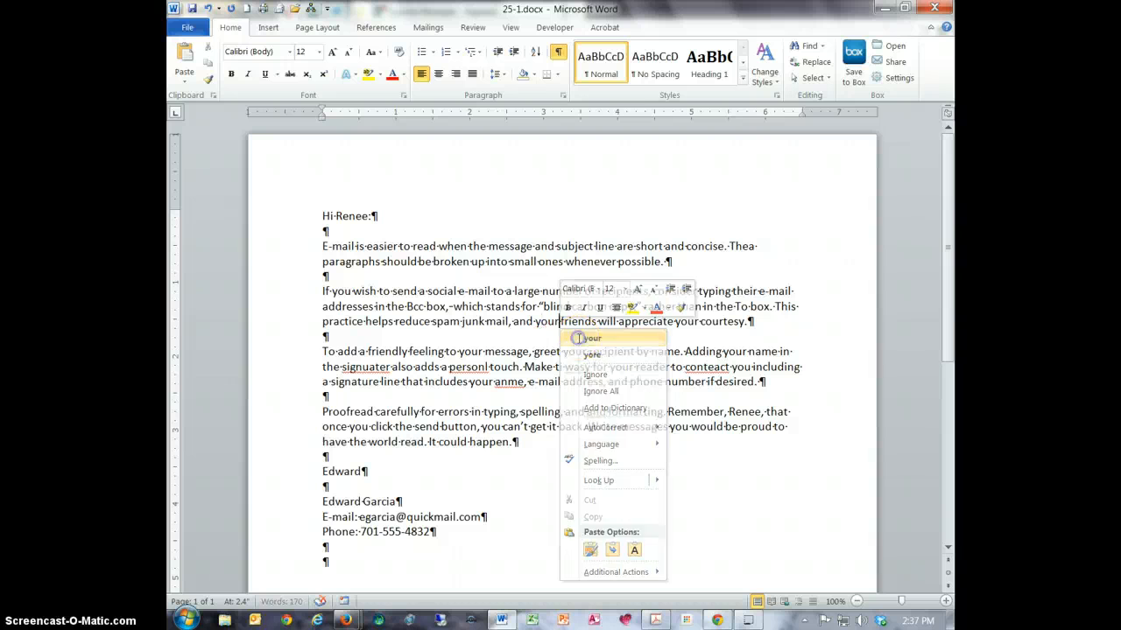
left_click(579, 339)
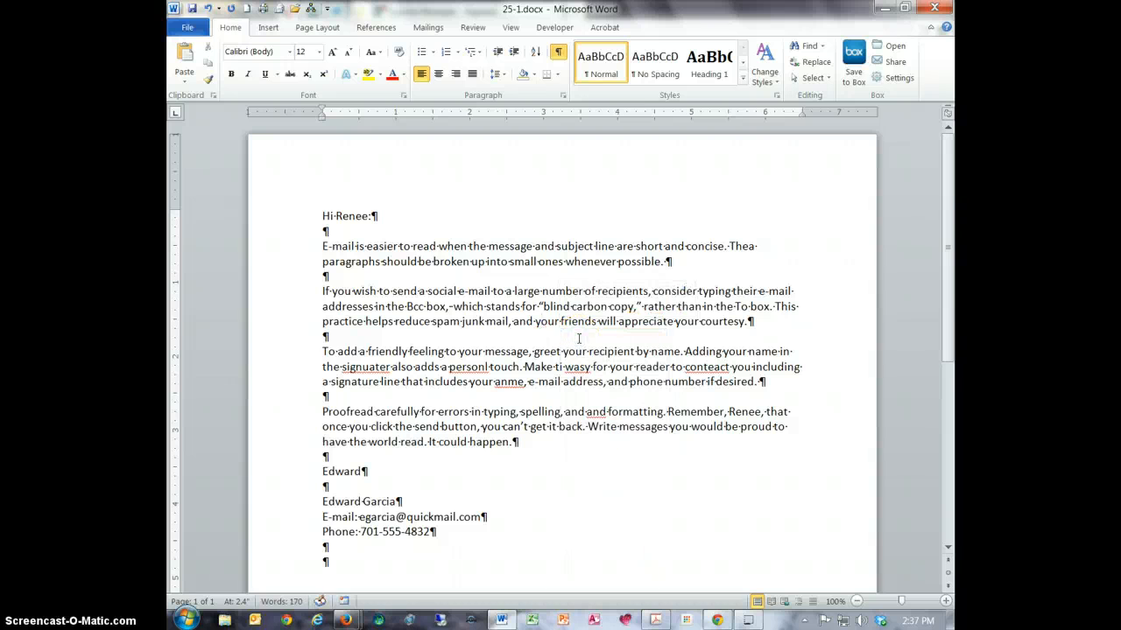
- Correct the flagged words before and after "also adds a" in the third paragraph to "signature" and "personal"
right_click(471, 365)
left_click(526, 82)
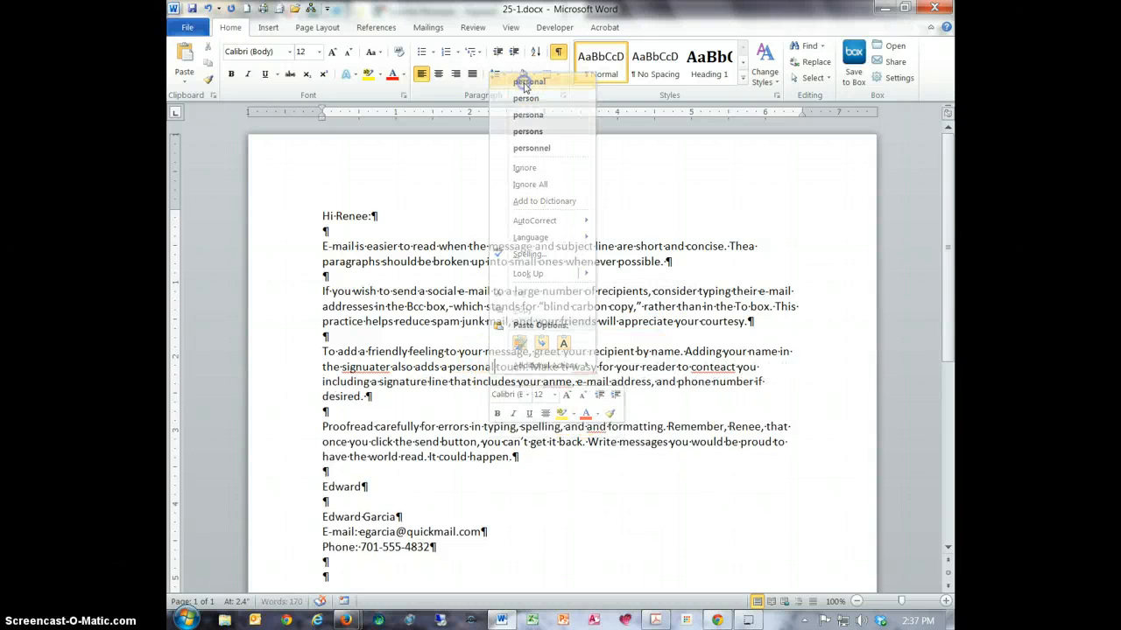
right_click(374, 367)
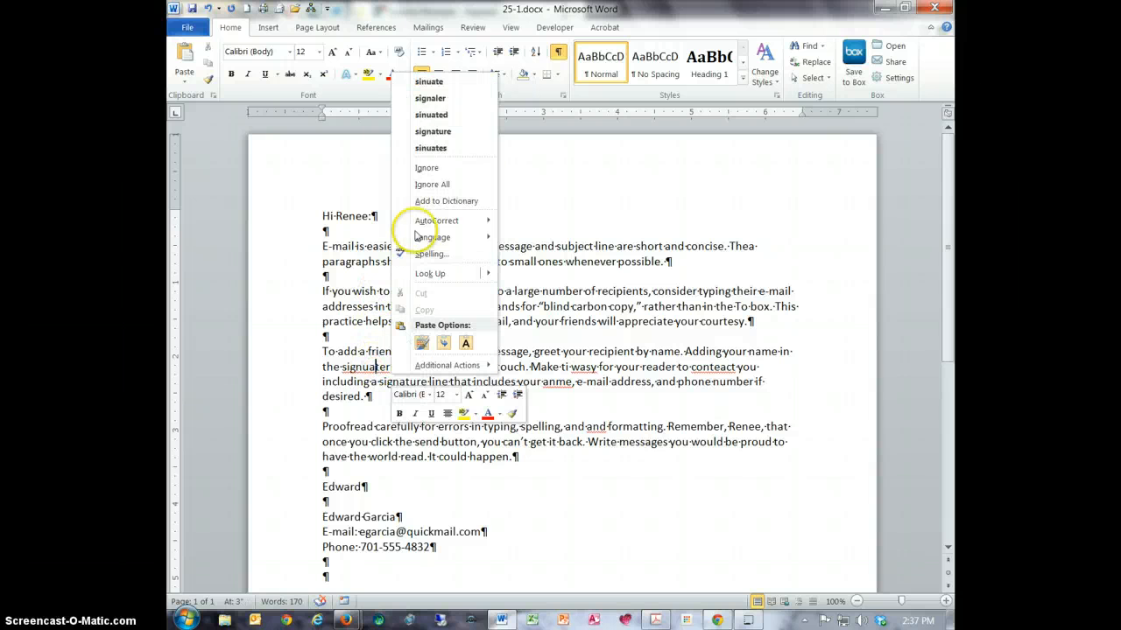
left_click(429, 133)
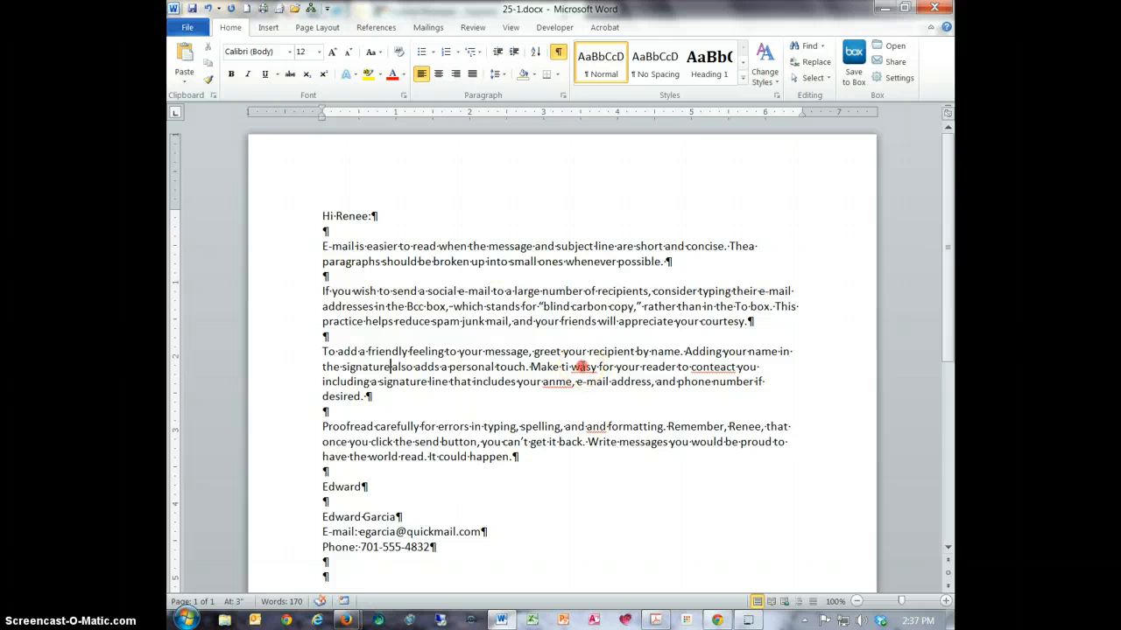
- Check the spelling suggestions for "wasy" in the third paragraph and correct the word to "easy" by hand
right_click(581, 367)
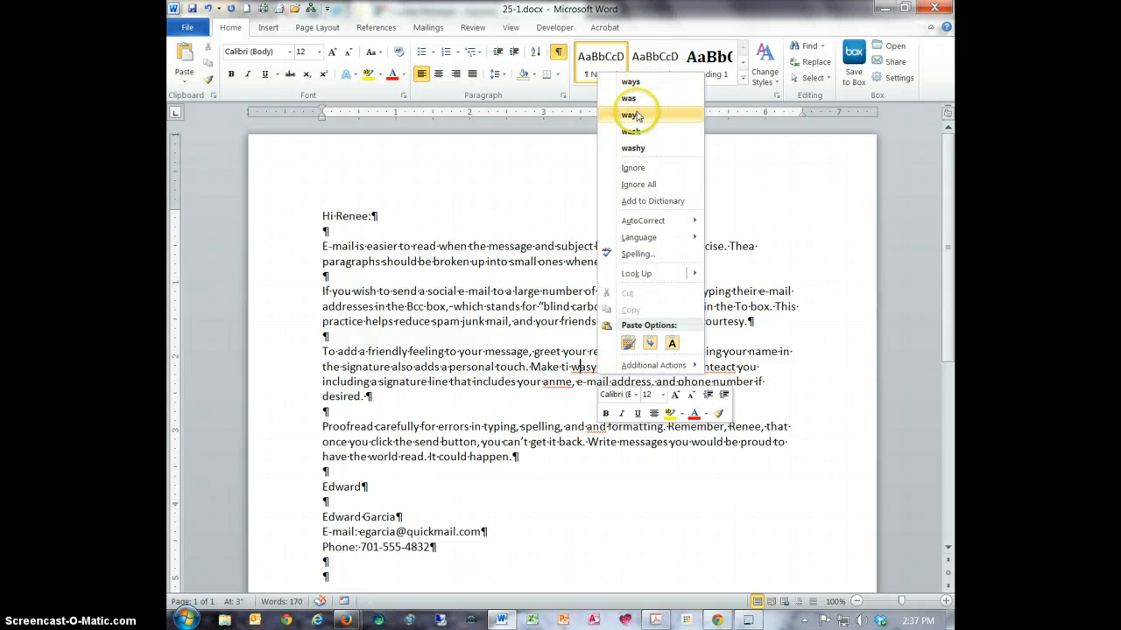
left_click(580, 374)
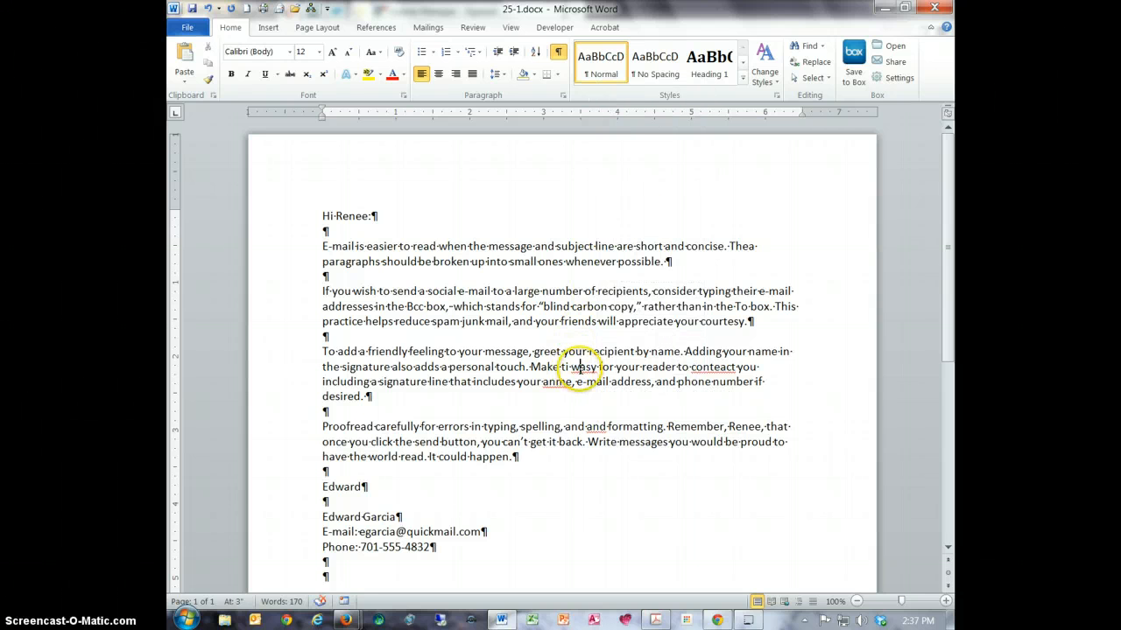
right_click(581, 368)
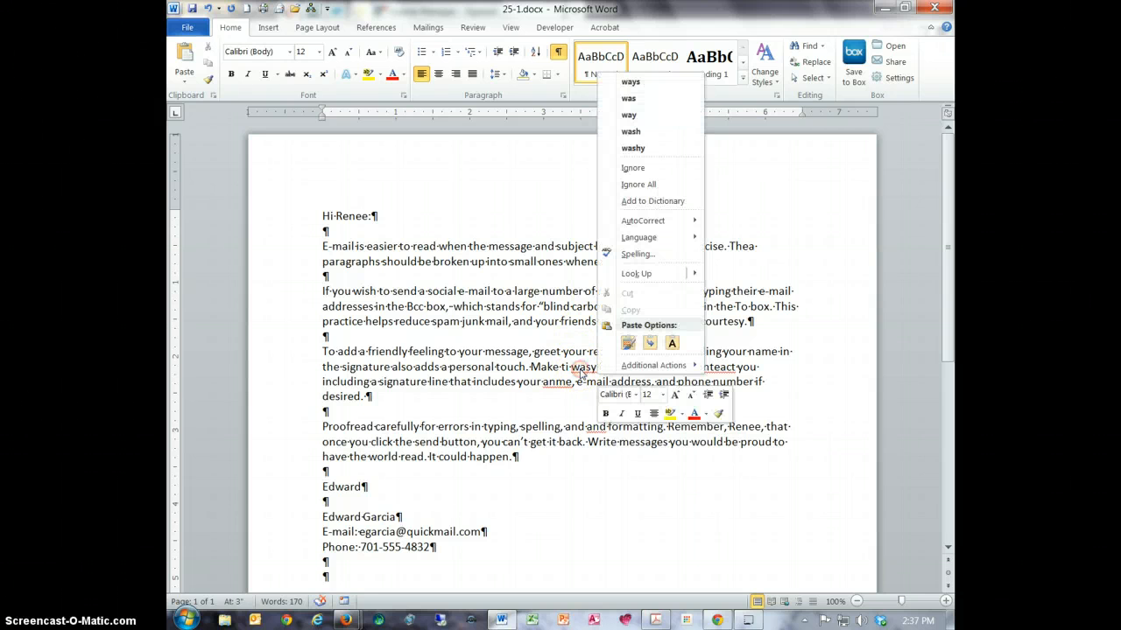
left_click(580, 373)
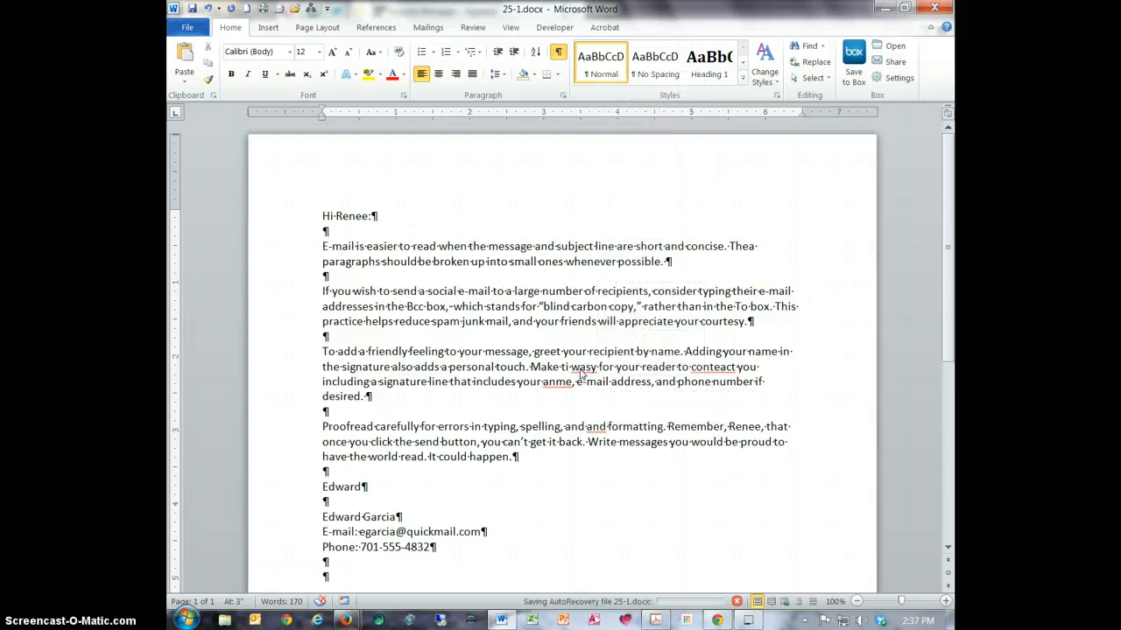
key("BackSpace")
type("e")
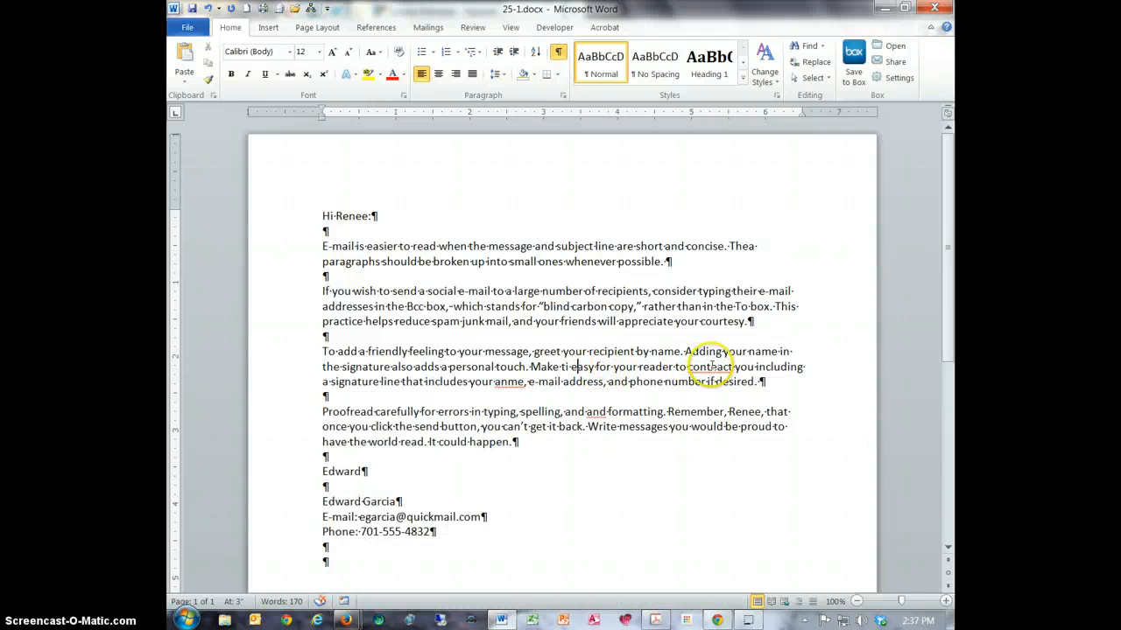
- Correct the remaining flagged words in the third paragraph to "contact" and "name", and delete the repeated "and" in the fourth
right_click(711, 366)
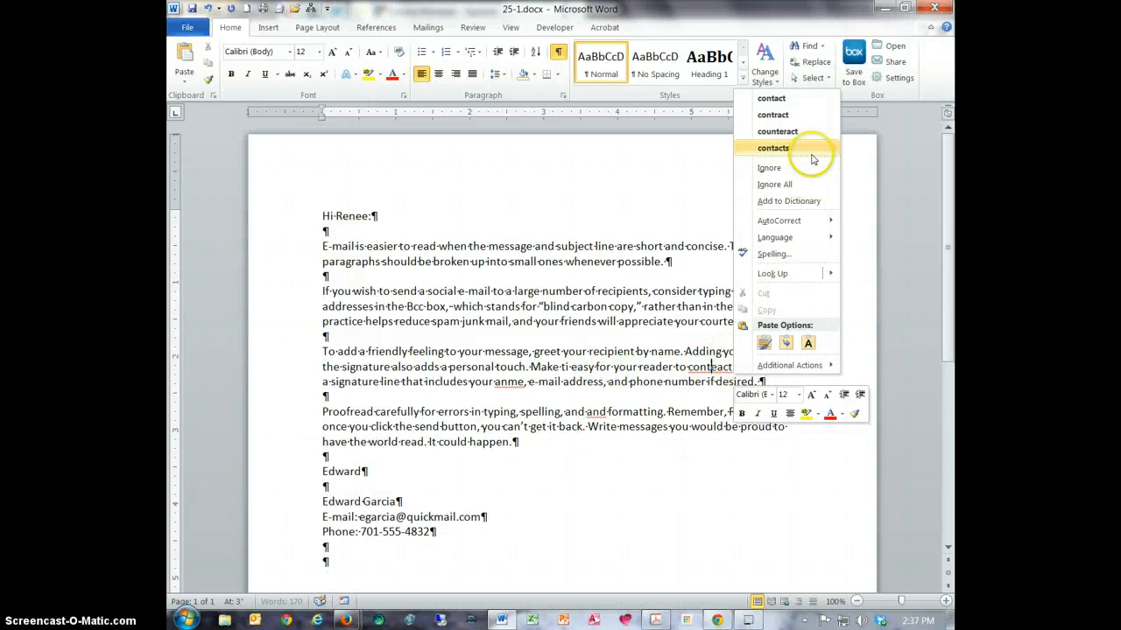
left_click(797, 100)
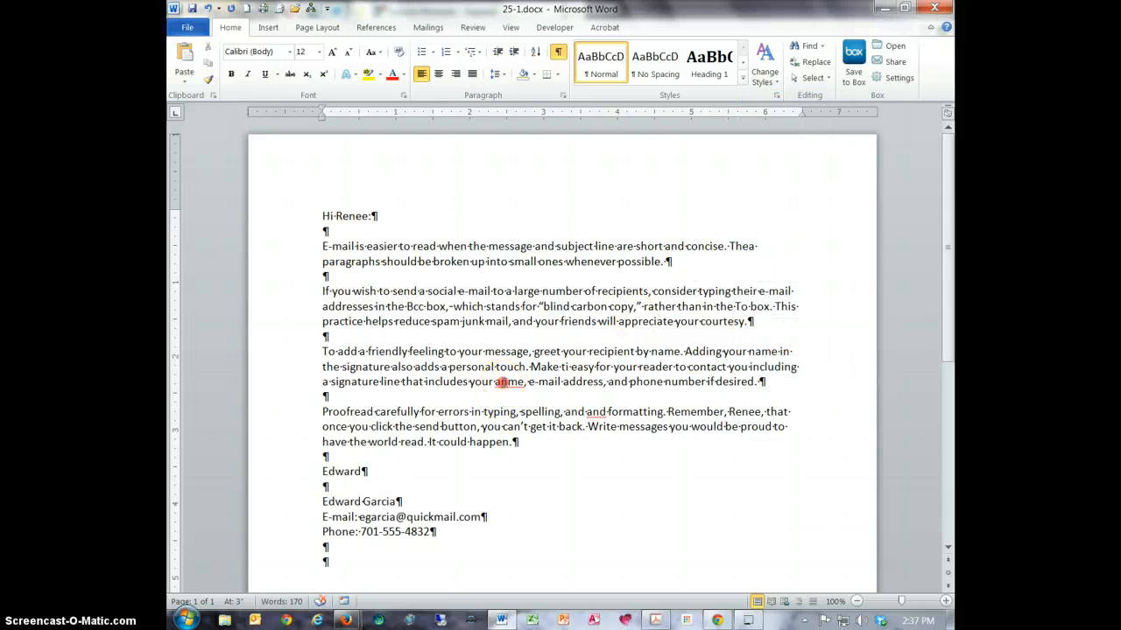
right_click(506, 382)
left_click(559, 97)
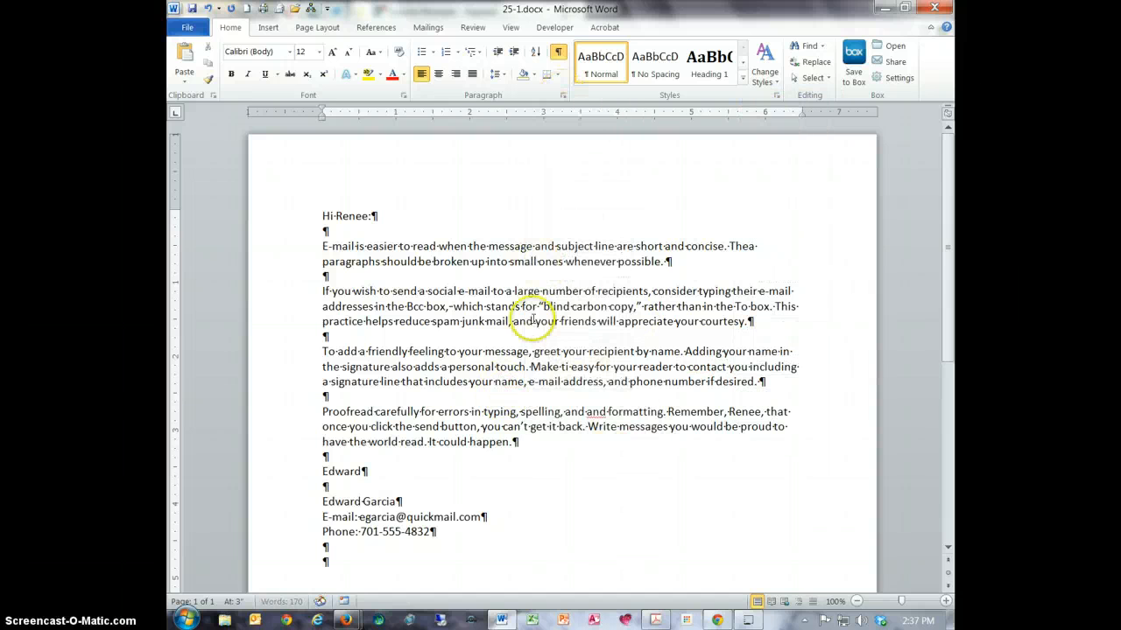
right_click(596, 413)
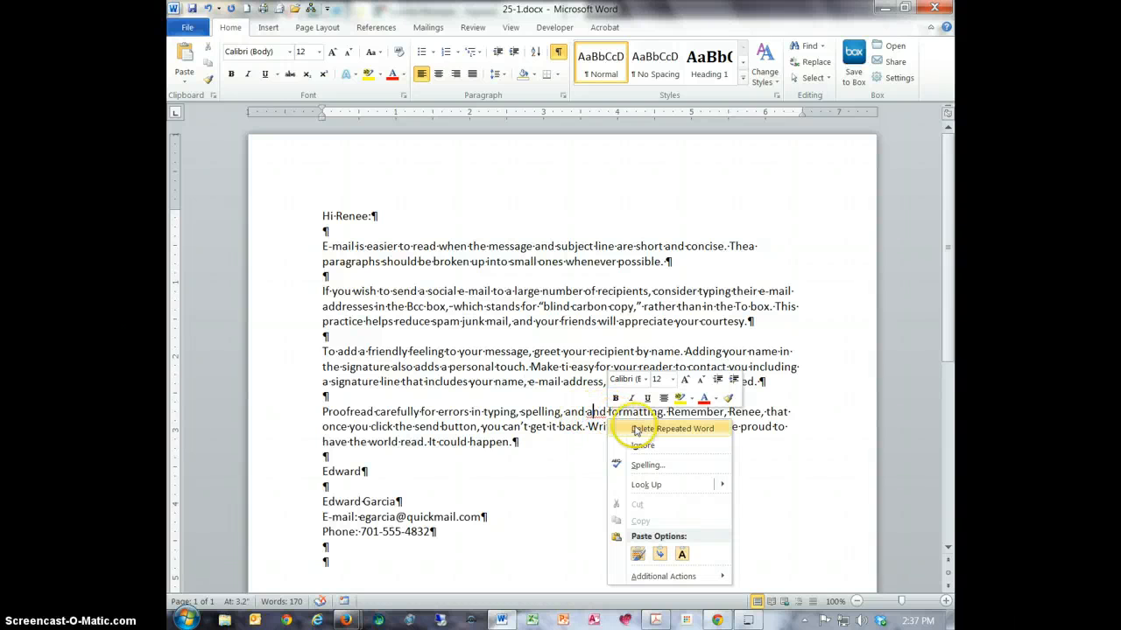
left_click(634, 427)
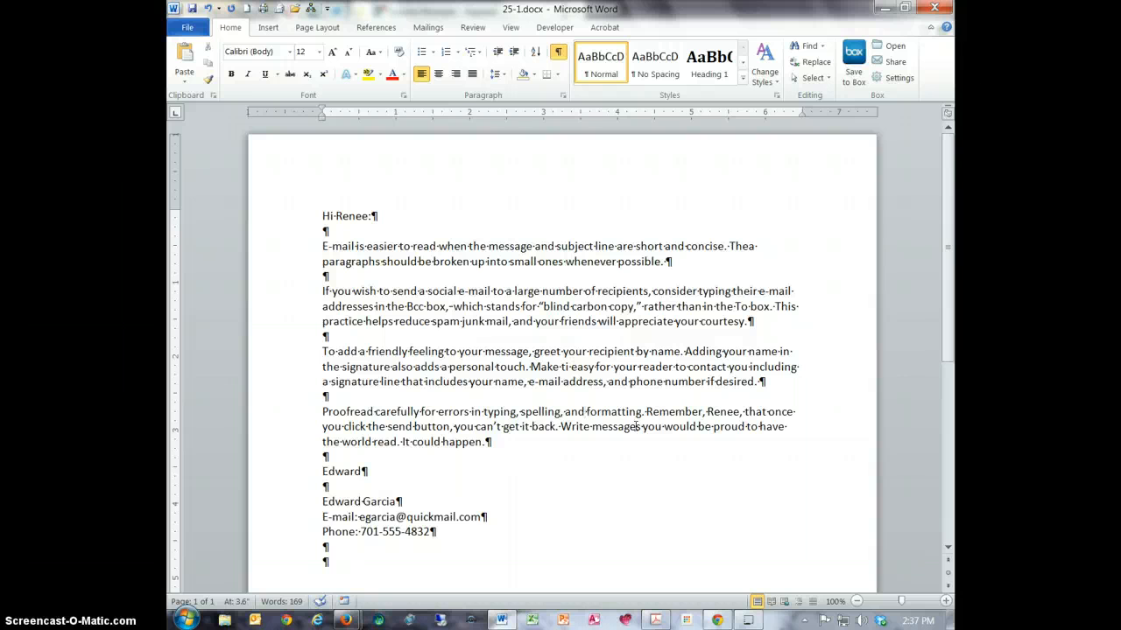
- Save the corrected 25-1 document and close it
left_click(192, 9)
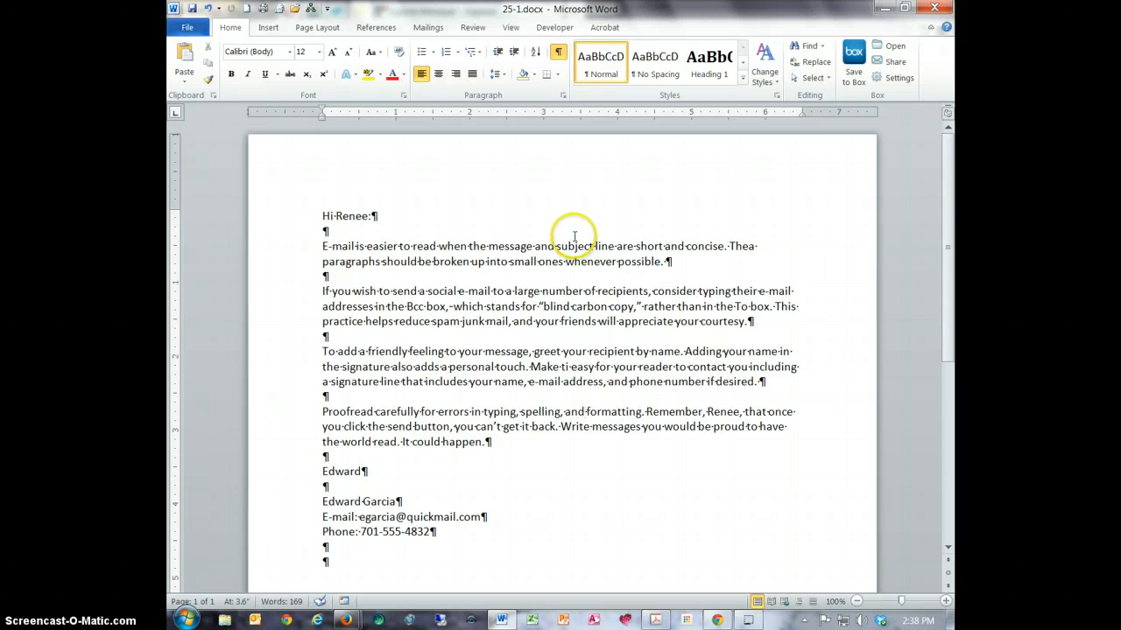
left_click(935, 7)
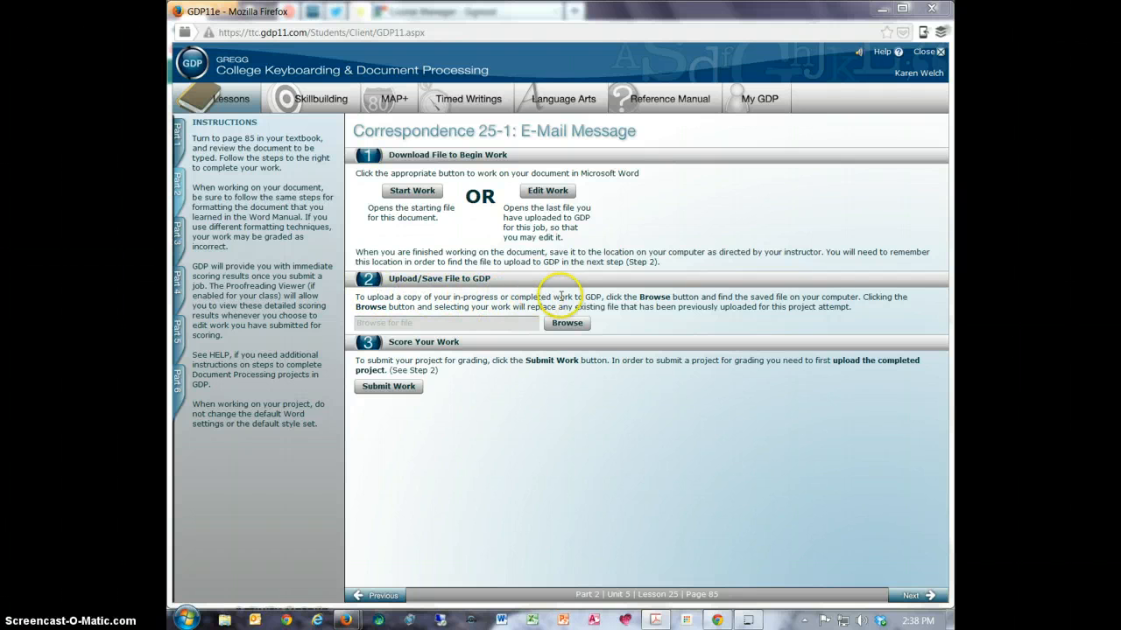
- Upload 25-1.docx from the Keyboarding folder on the F: drive to the Correspondence 25-1 project in GDP
left_click(576, 326)
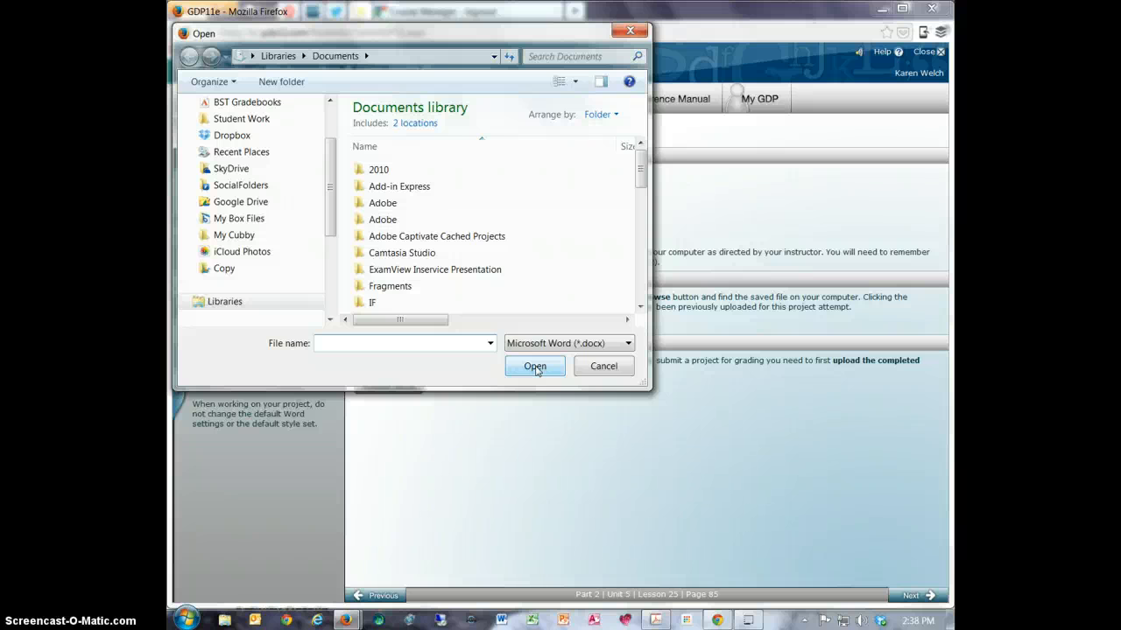
scroll(325, 282, "down", 4)
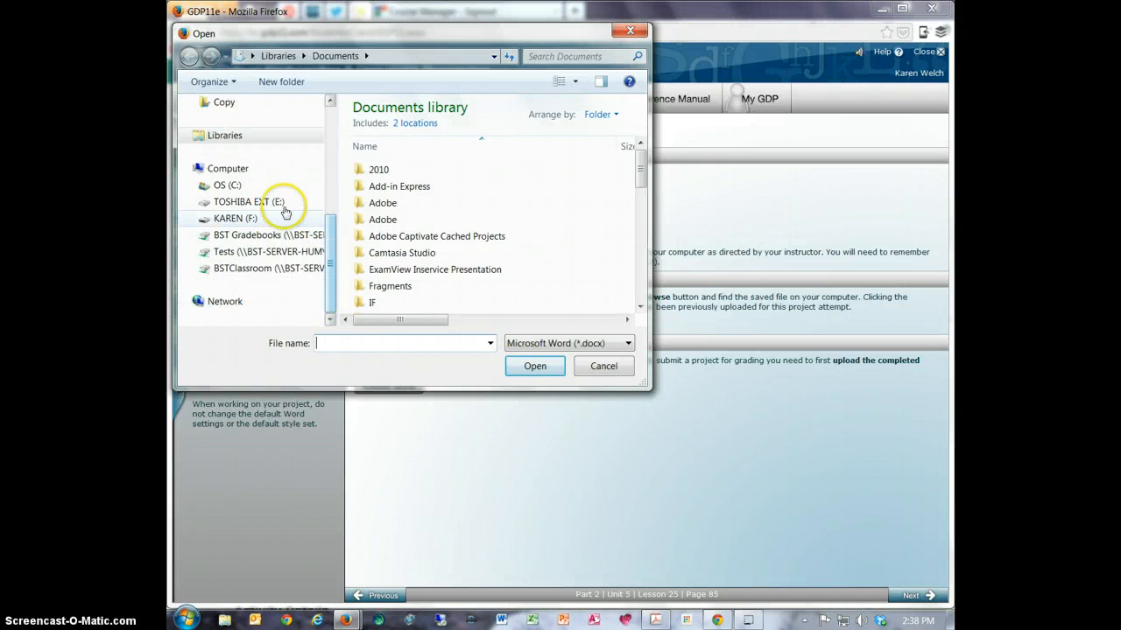
left_click(236, 218)
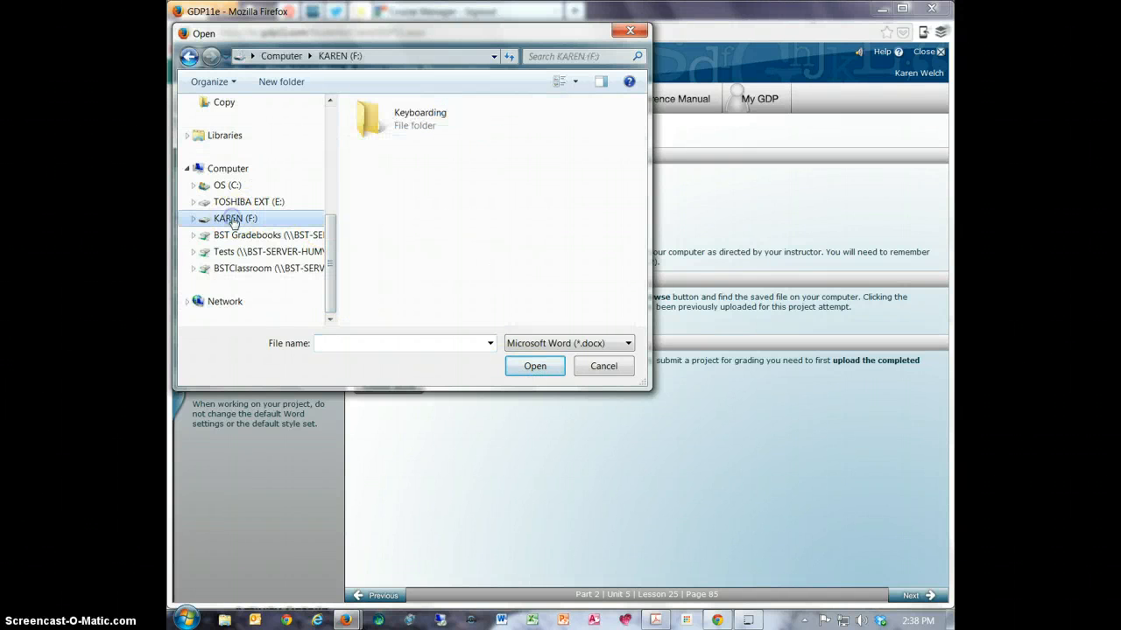
double_click(395, 127)
left_click(395, 128)
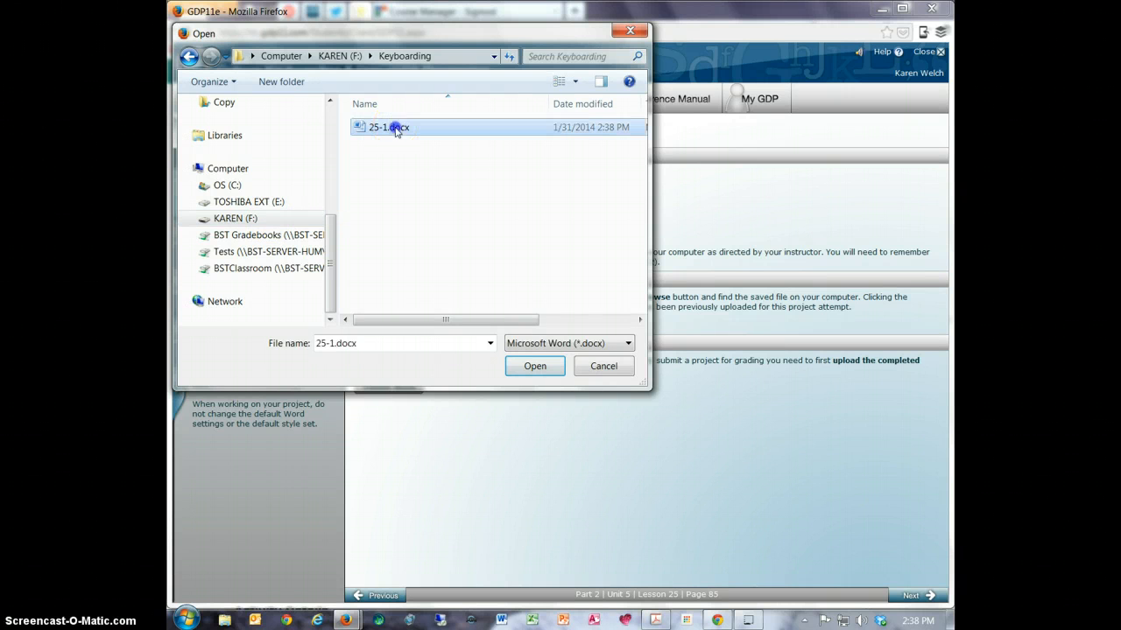
left_click(535, 365)
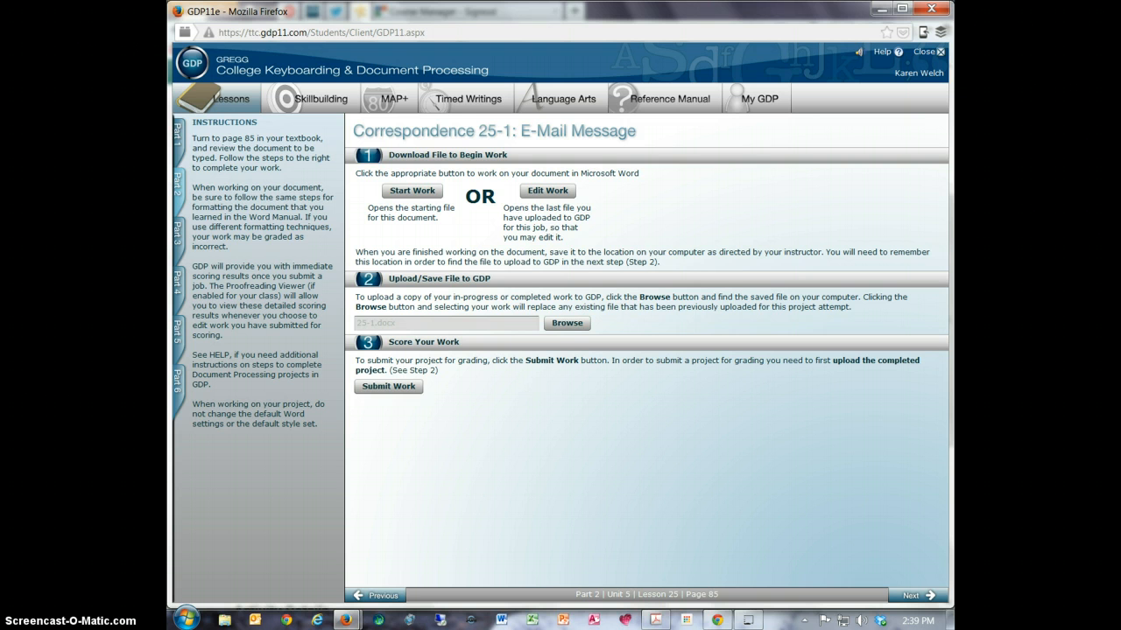
- Submit the uploaded work for grading, check the keystroking error count, and close the scoring results
left_click(387, 386)
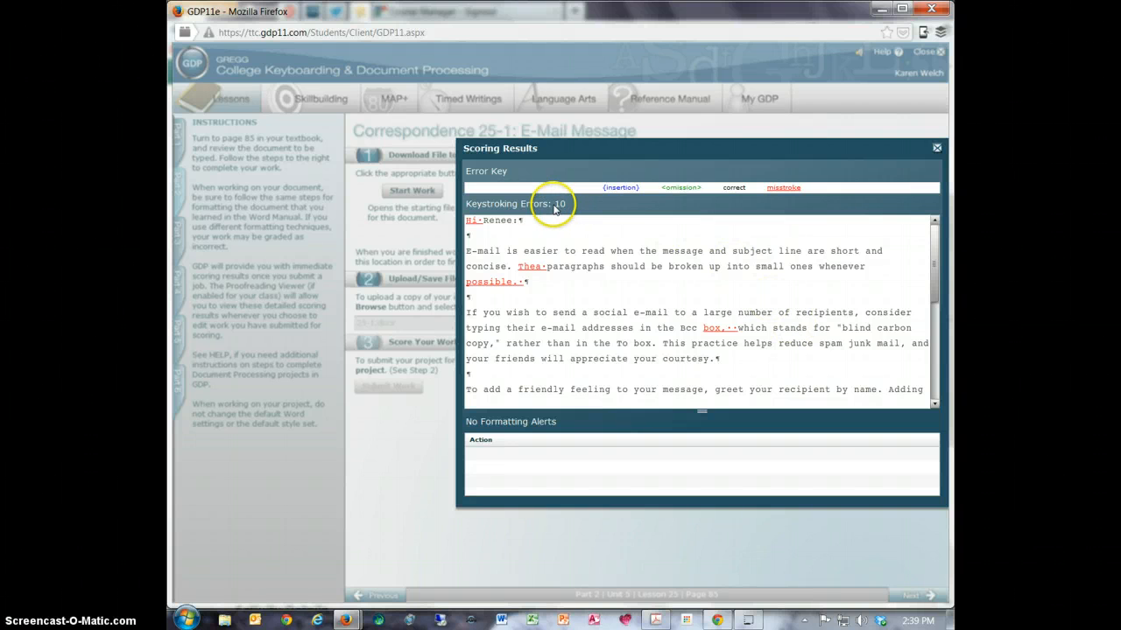
left_click_drag(554, 205, 567, 206)
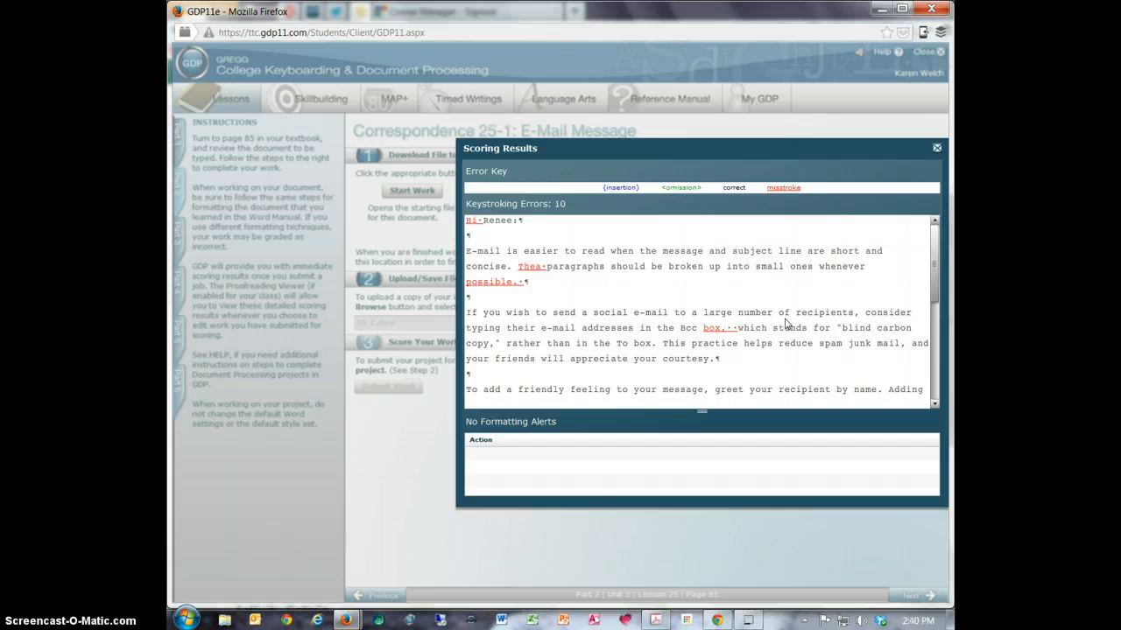
left_click(937, 149)
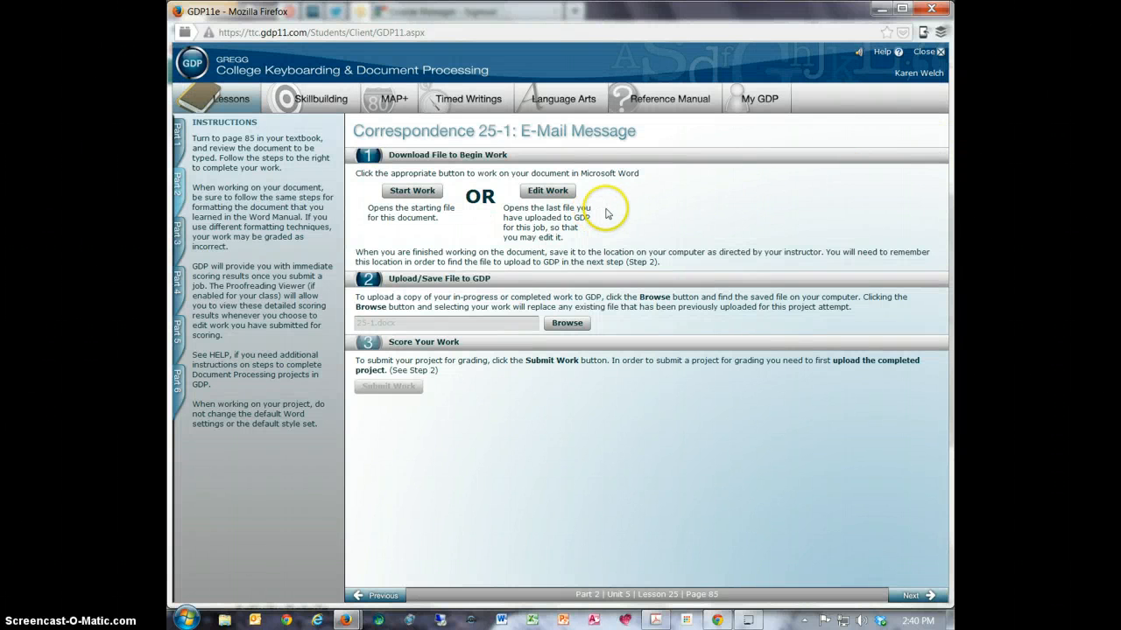
- Reopen the last uploaded 25-1.docx from GDP for editing in Microsoft Word
left_click(564, 195)
left_click(548, 192)
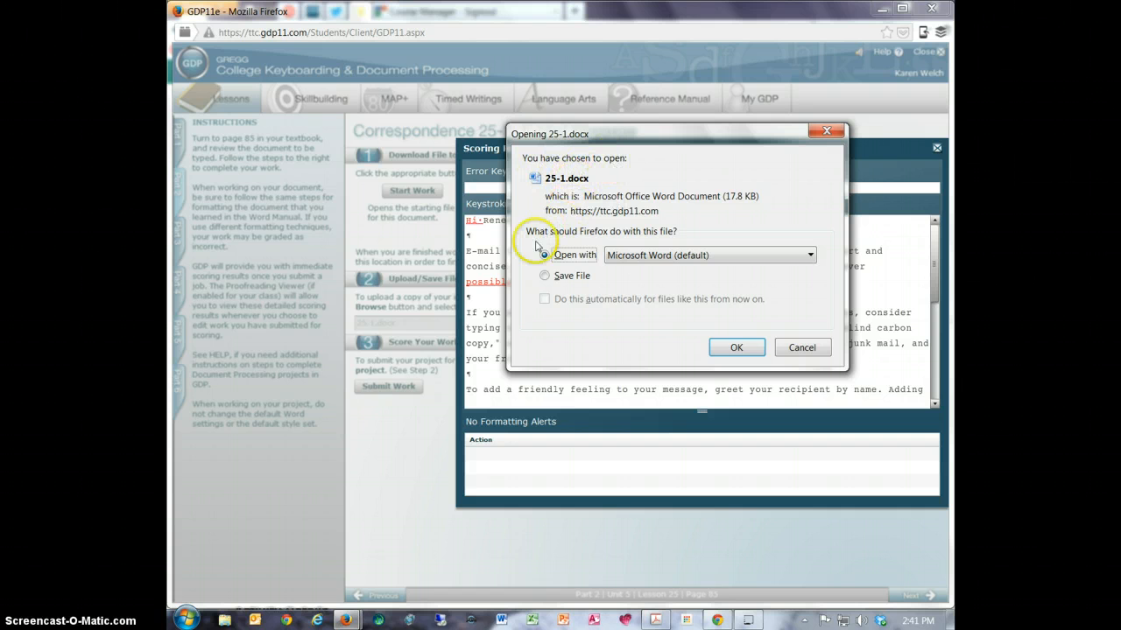
left_click(738, 349)
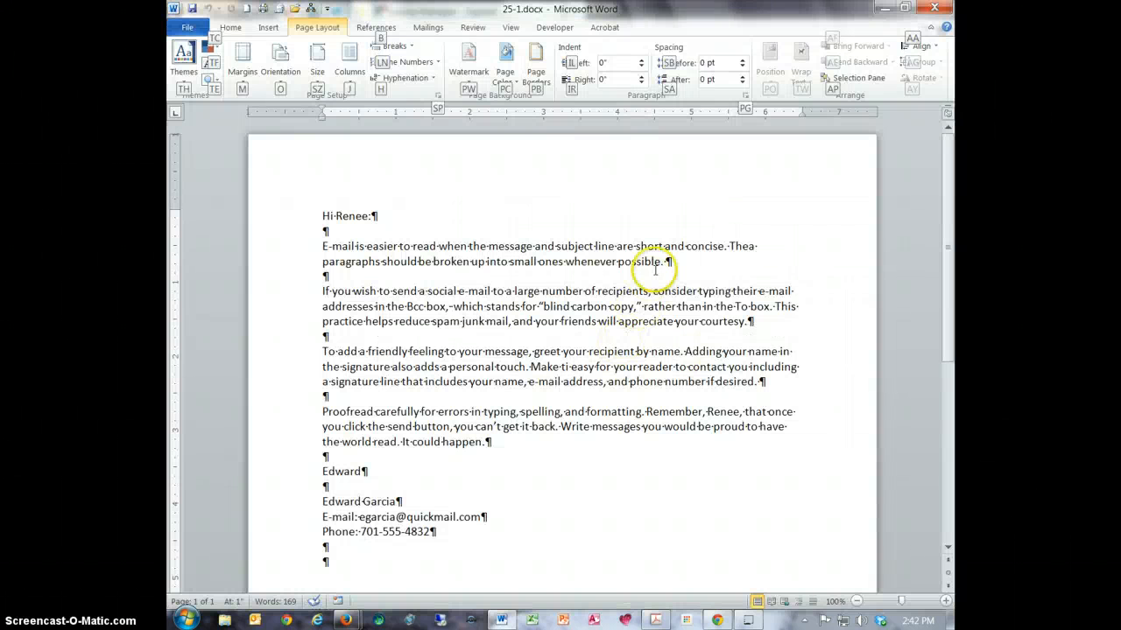
- Check the paragraph marks in the reopened message and switch to the GDP11e window in Firefox to examine the marked keystroking errors
left_click(230, 27)
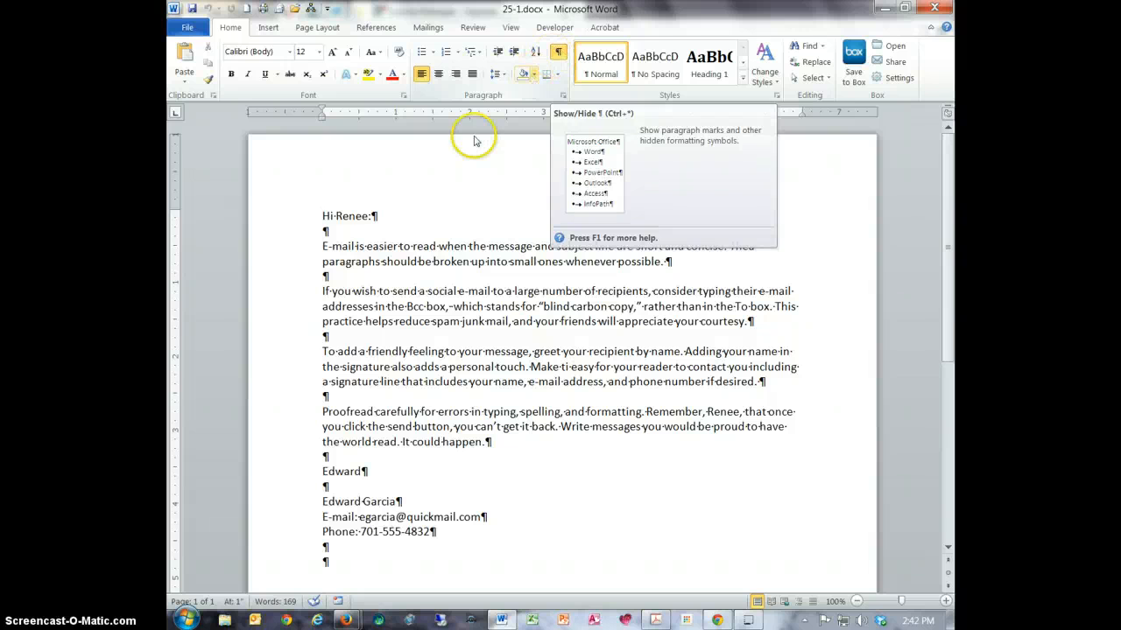
left_click(376, 261)
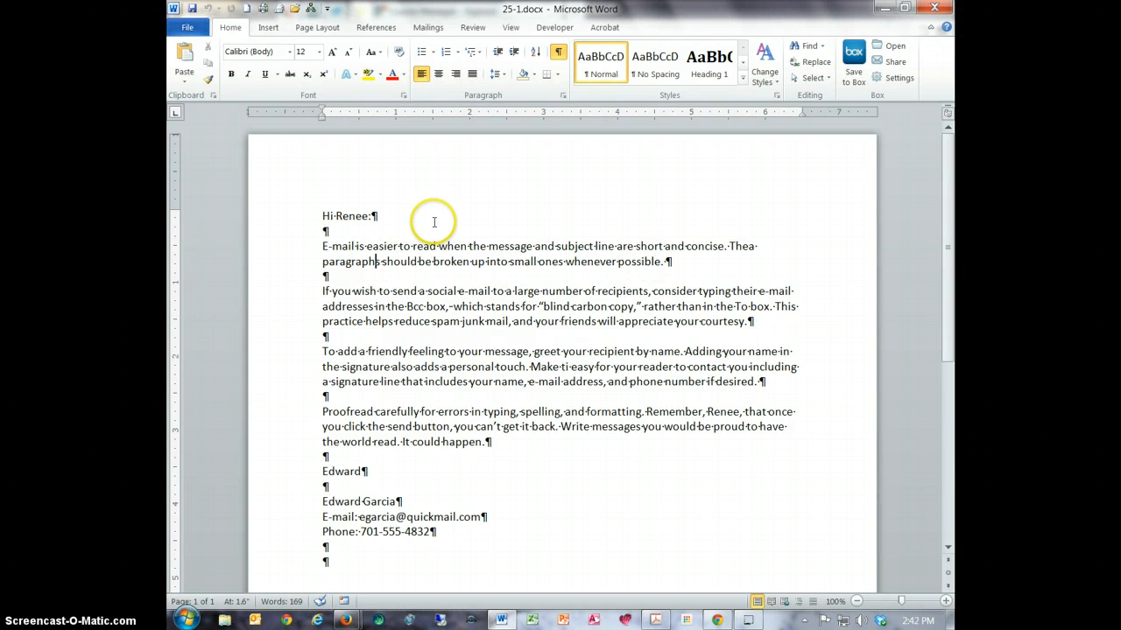
mouse_move(346, 620)
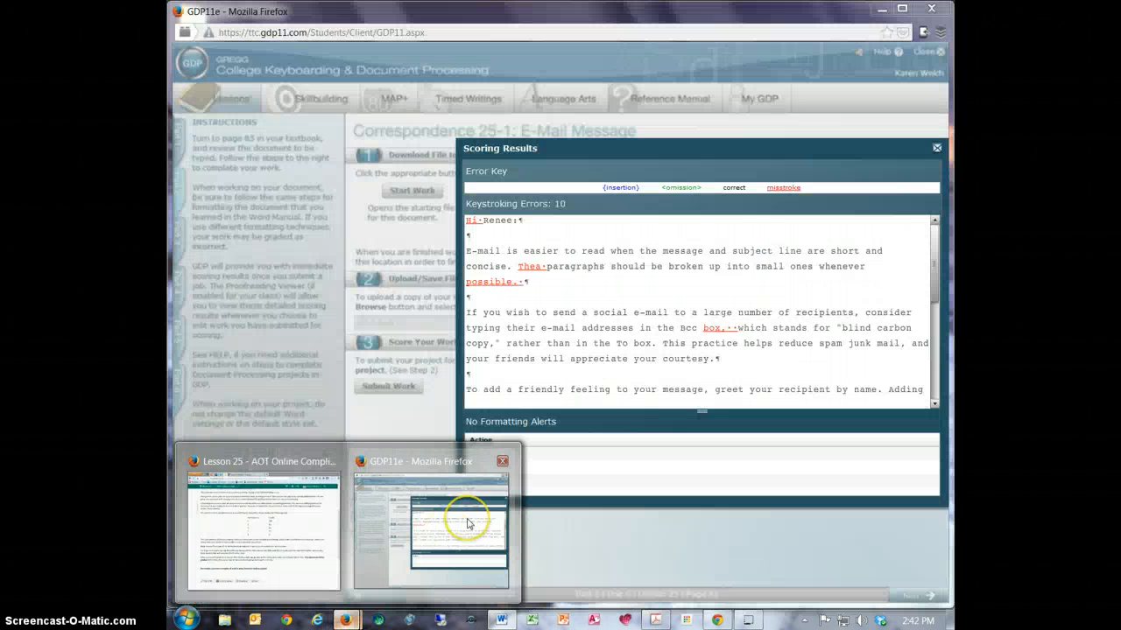
left_click(468, 524)
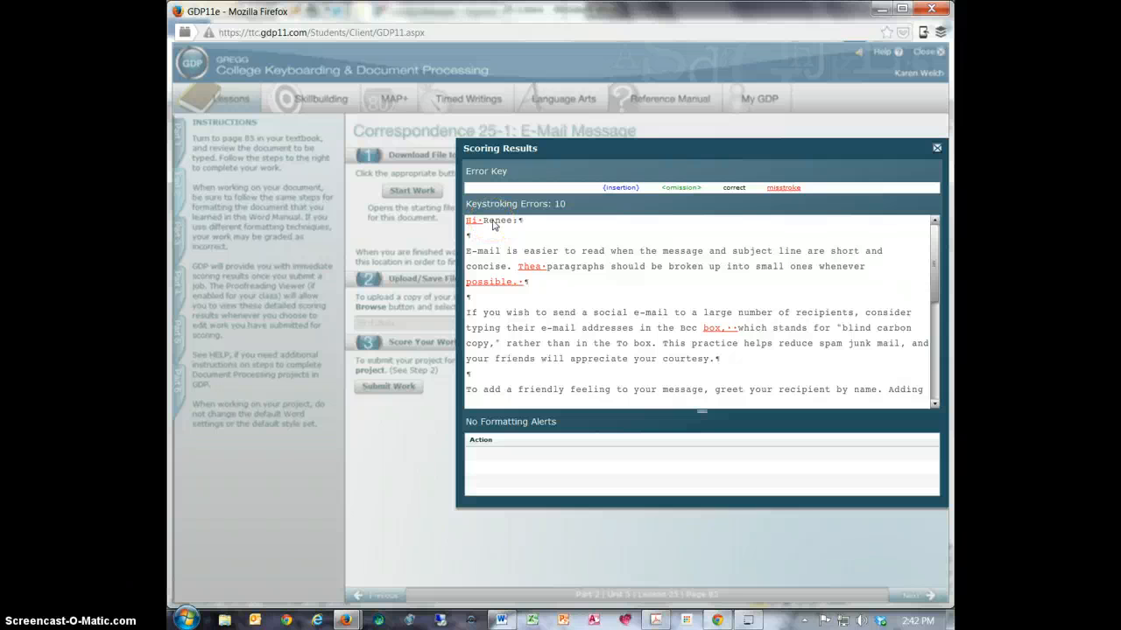
- Switch to 25-1.docx in Word and insert a comma after "Hi" in the greeting
left_click(503, 620)
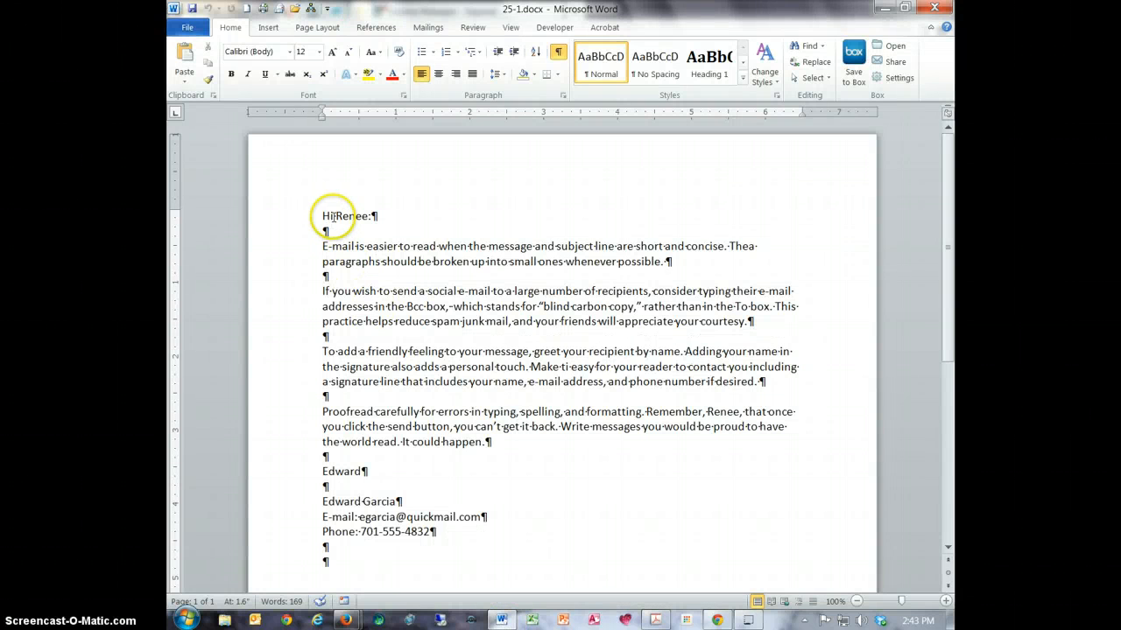
left_click(334, 217)
type(",")
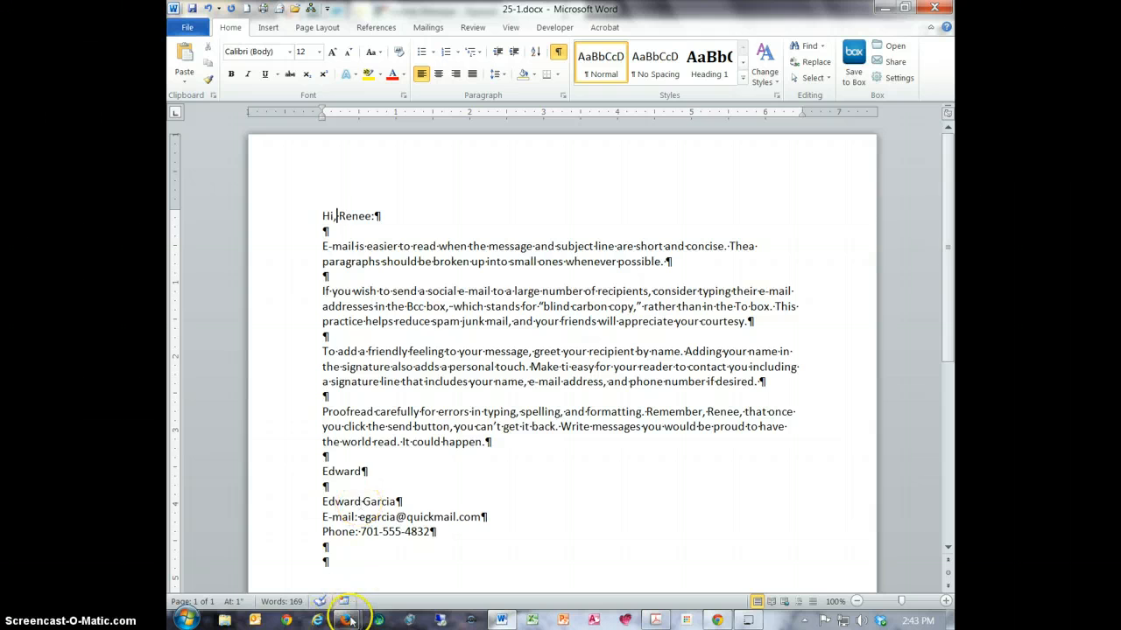
- Check the next marked error in the GDP scoring results, and correct "Thea" to "The" in the first paragraph of the Word document
mouse_move(345, 619)
left_click(464, 455)
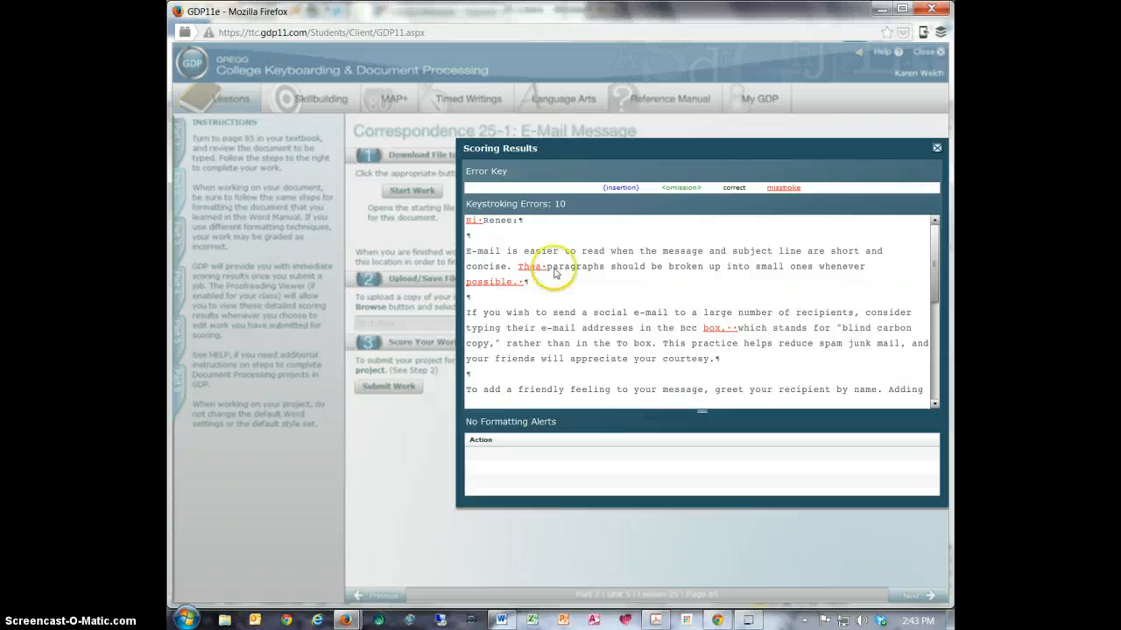
left_click(501, 620)
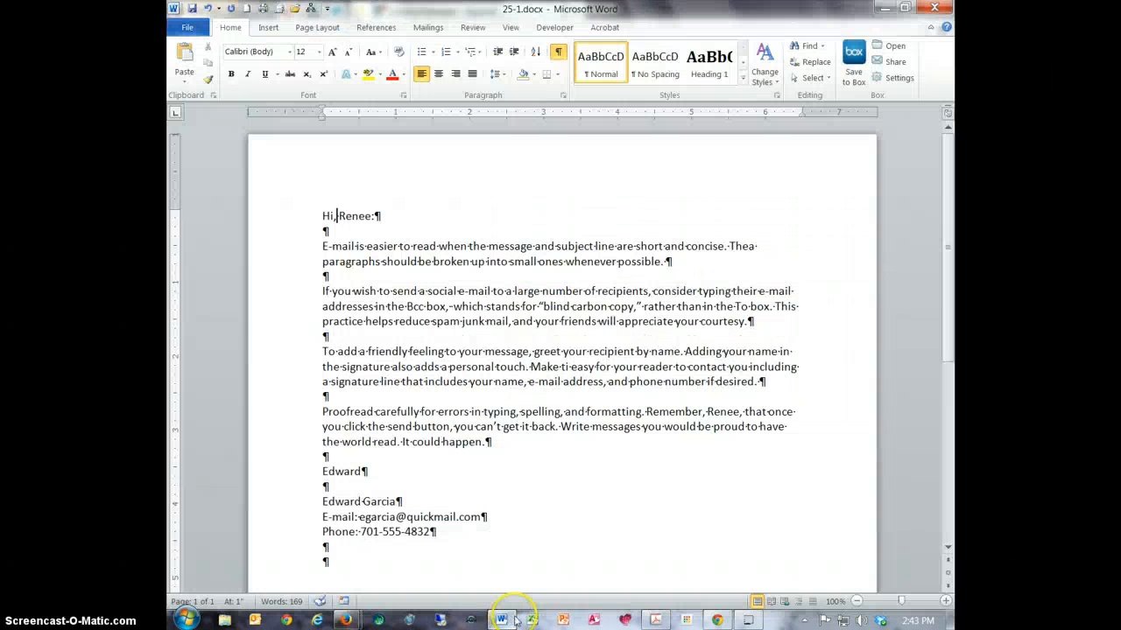
left_click(754, 246)
key("BackSpace")
left_click(589, 366)
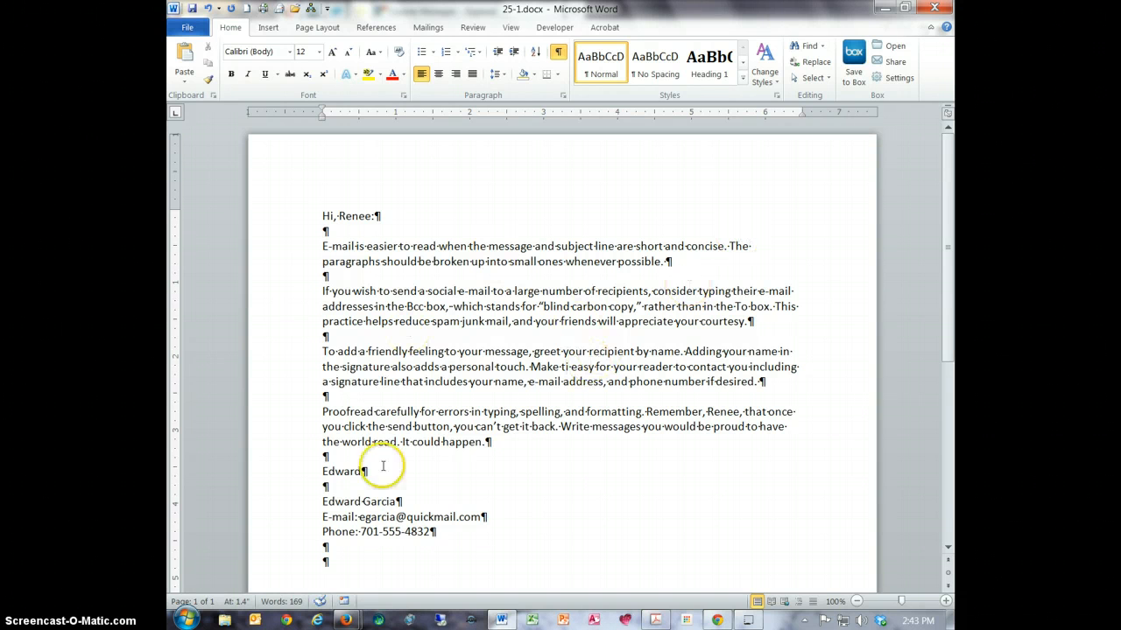
- Consult the GDP scoring results again and delete the extra space after "possible." at the end of the first paragraph in Word
mouse_move(346, 618)
left_click(401, 566)
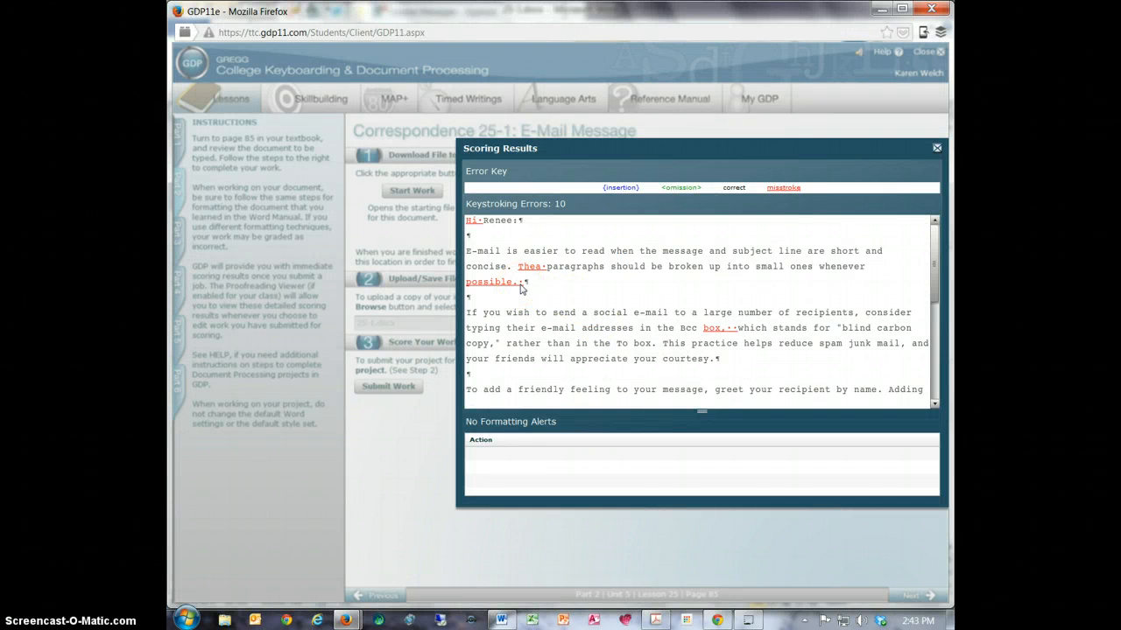
left_click(501, 620)
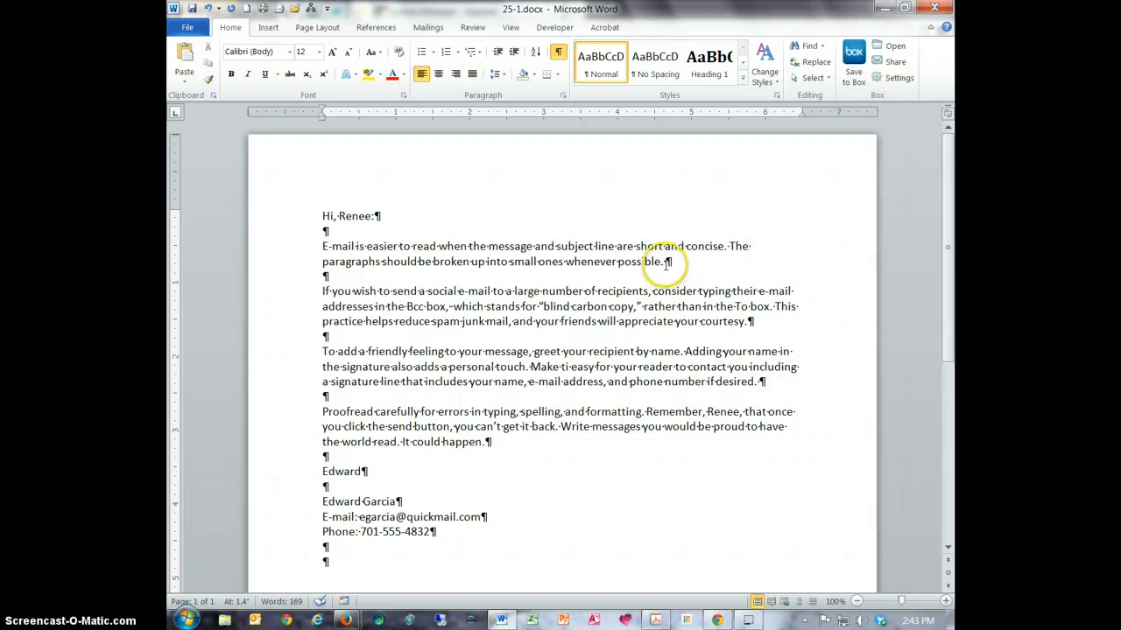
left_click(665, 261)
key("BackSpace")
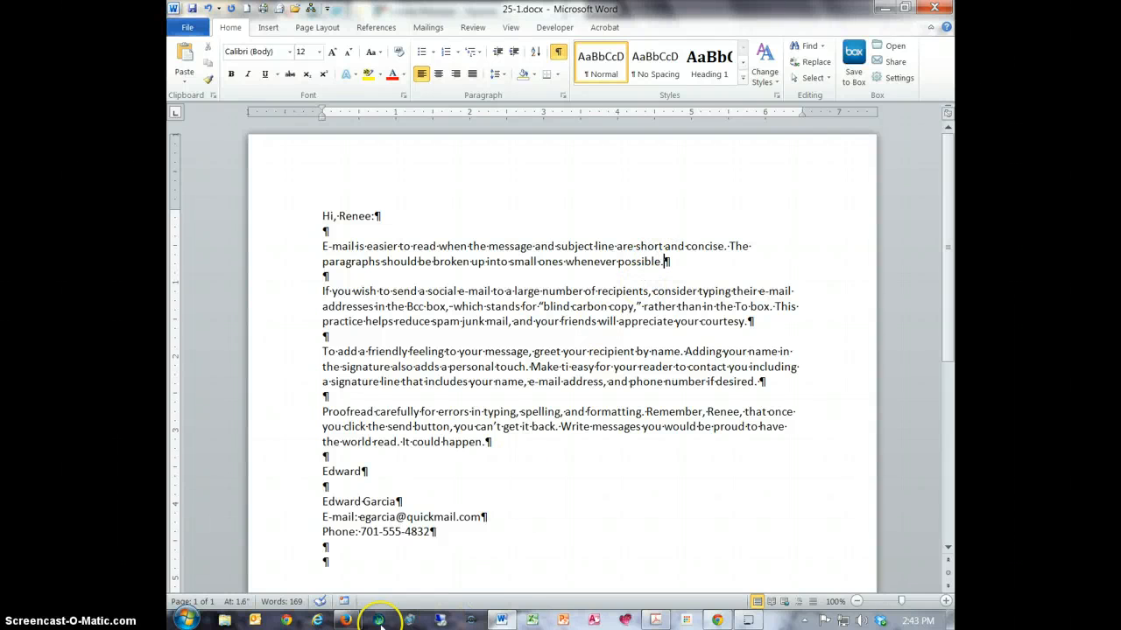
- Check the second paragraph's error in the GDP results and remove the extra space after "Bcc box," in Word
mouse_move(349, 621)
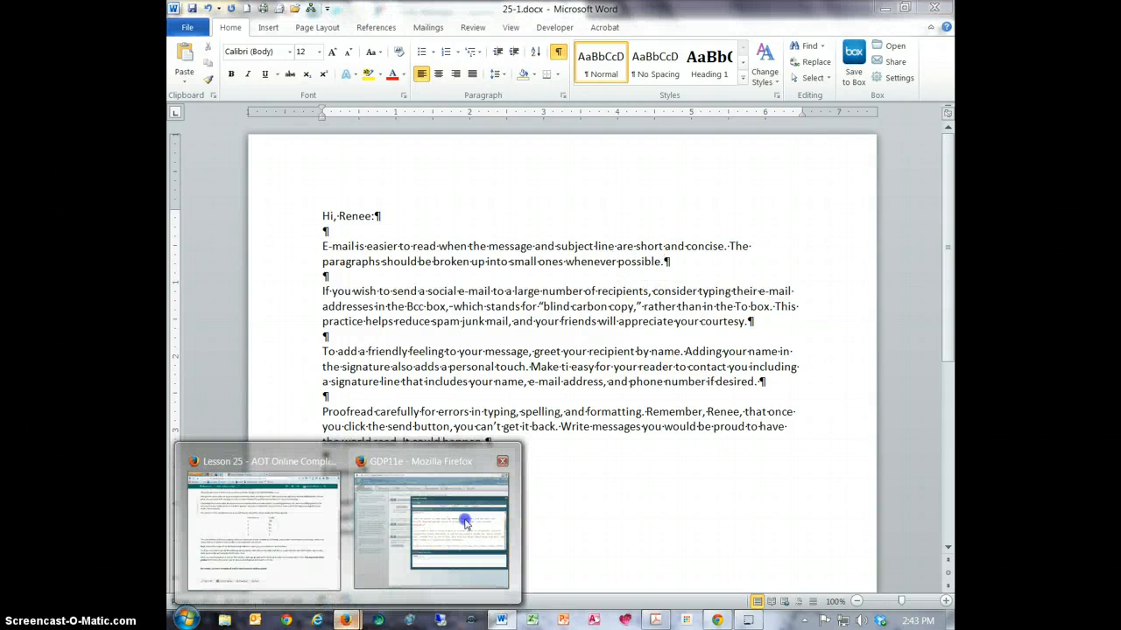
left_click(440, 538)
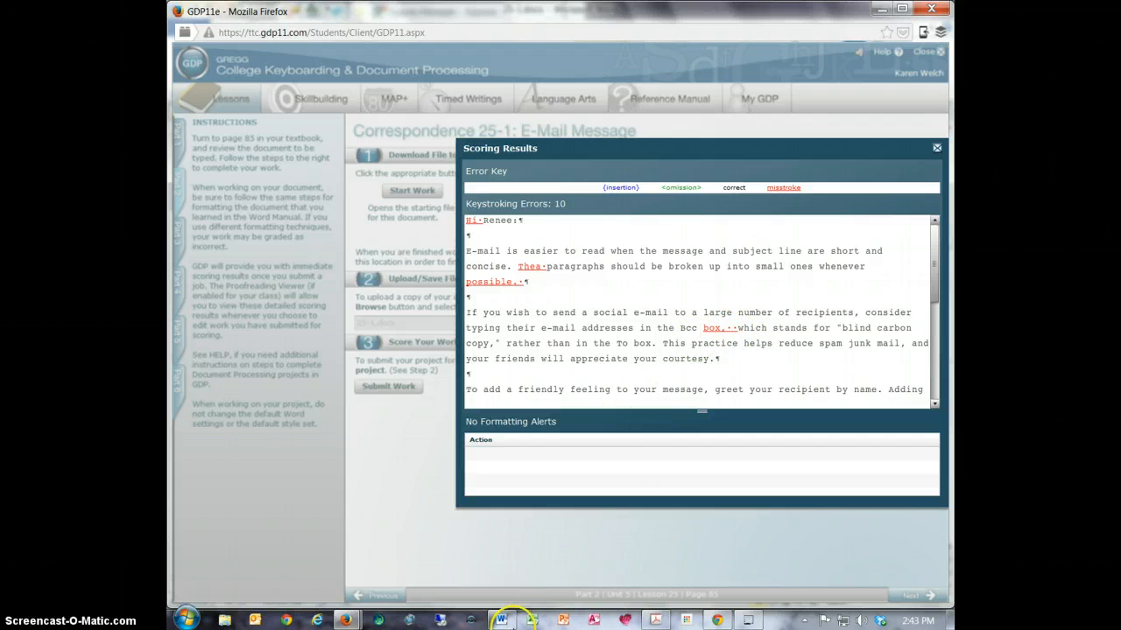
left_click(500, 619)
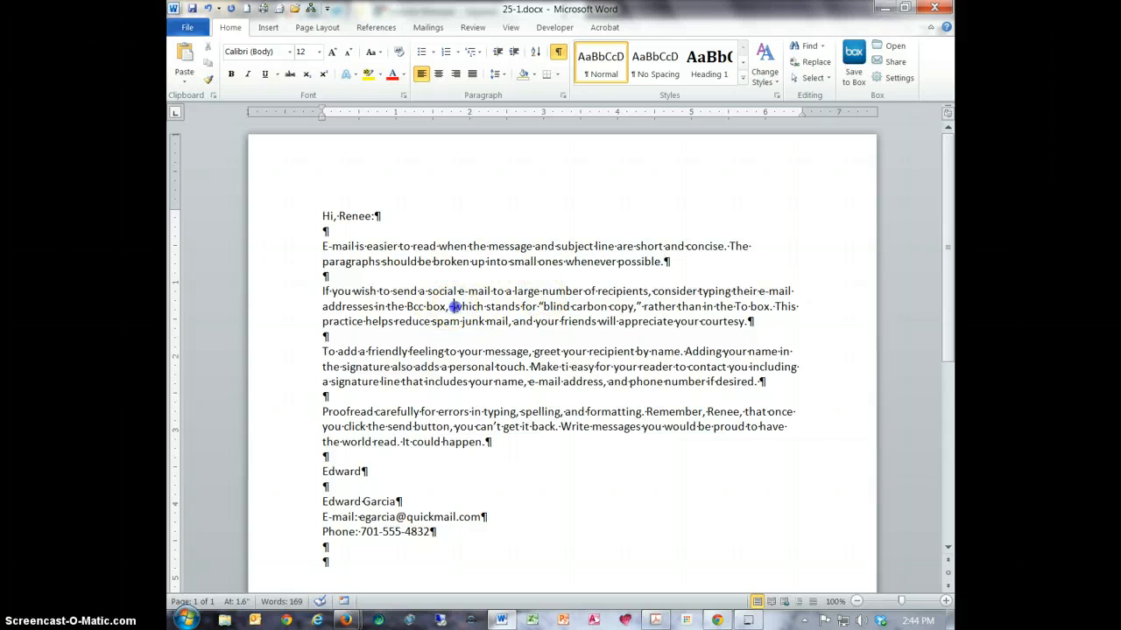
left_click(452, 306)
key("Delete")
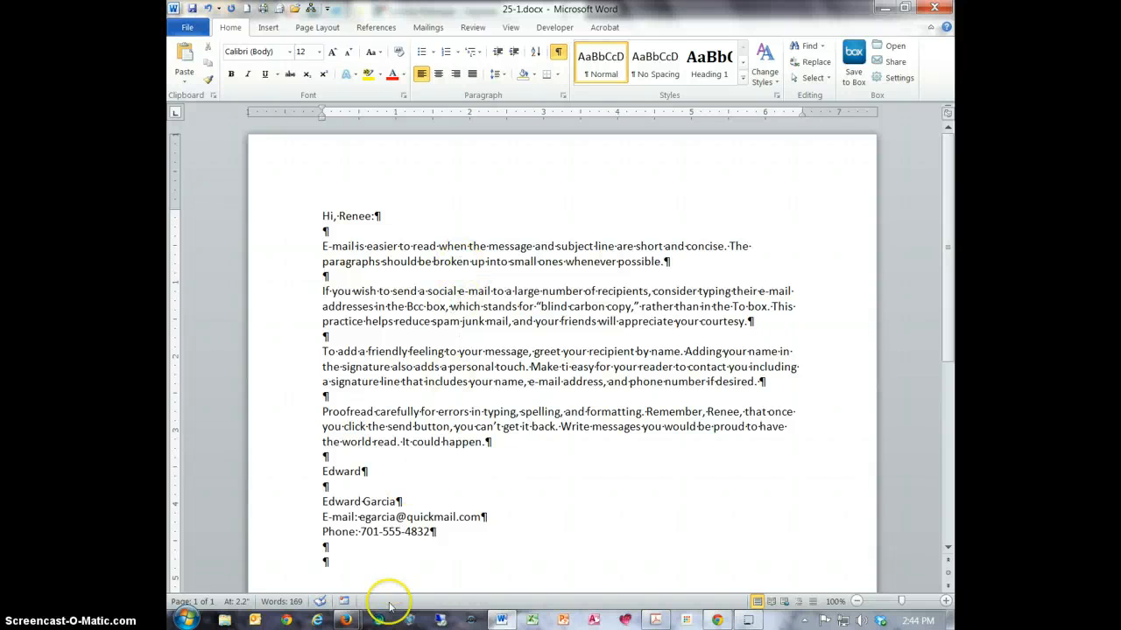
- Review the third paragraph's marked errors in GDP and replace "ti" with "it" before "easy" in the Word document
mouse_move(354, 607)
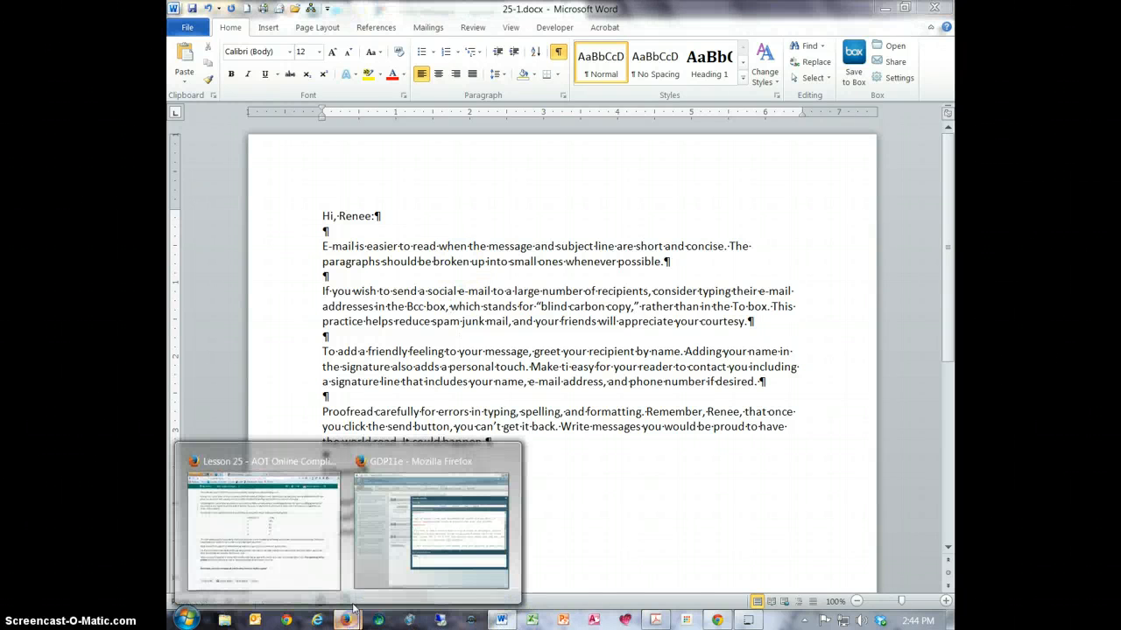
left_click(437, 536)
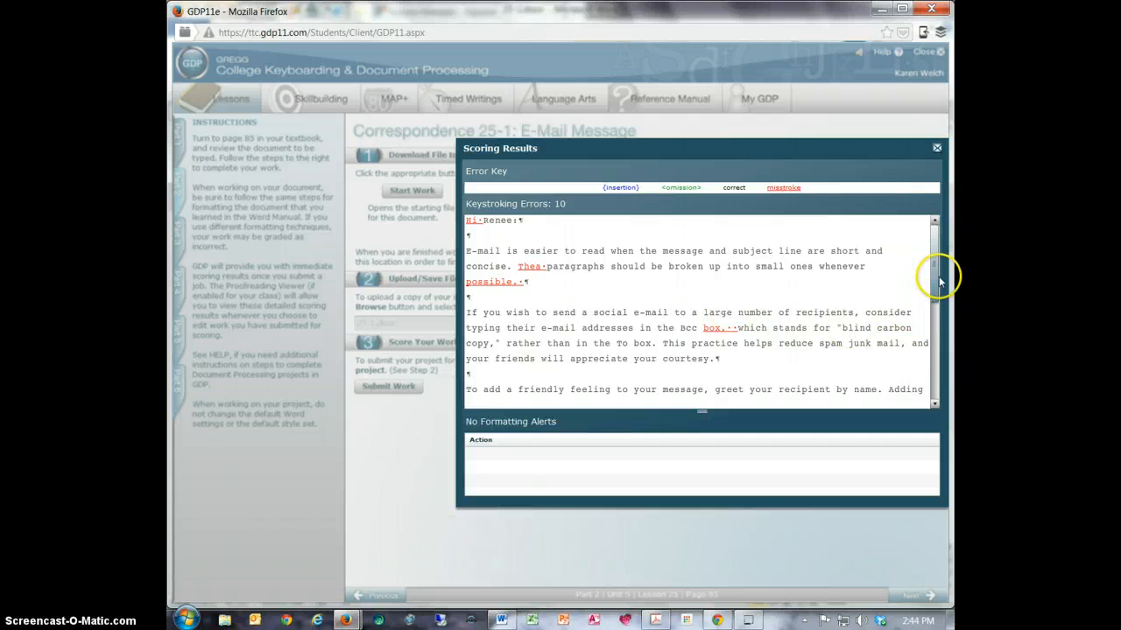
left_click_drag(935, 278, 938, 309)
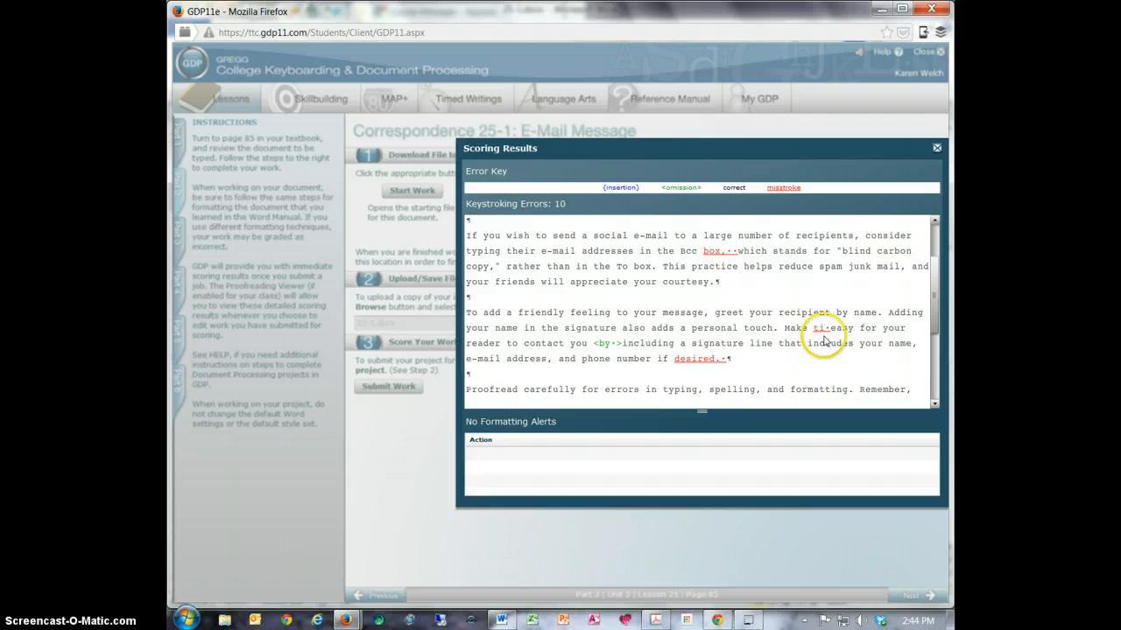
mouse_move(507, 622)
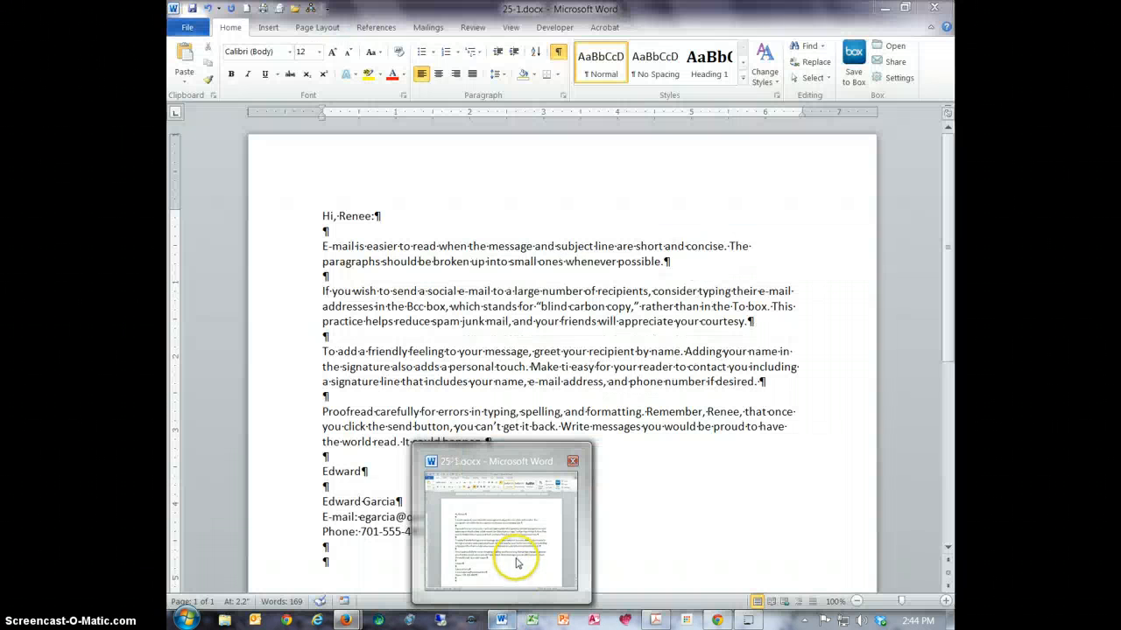
left_click(515, 563)
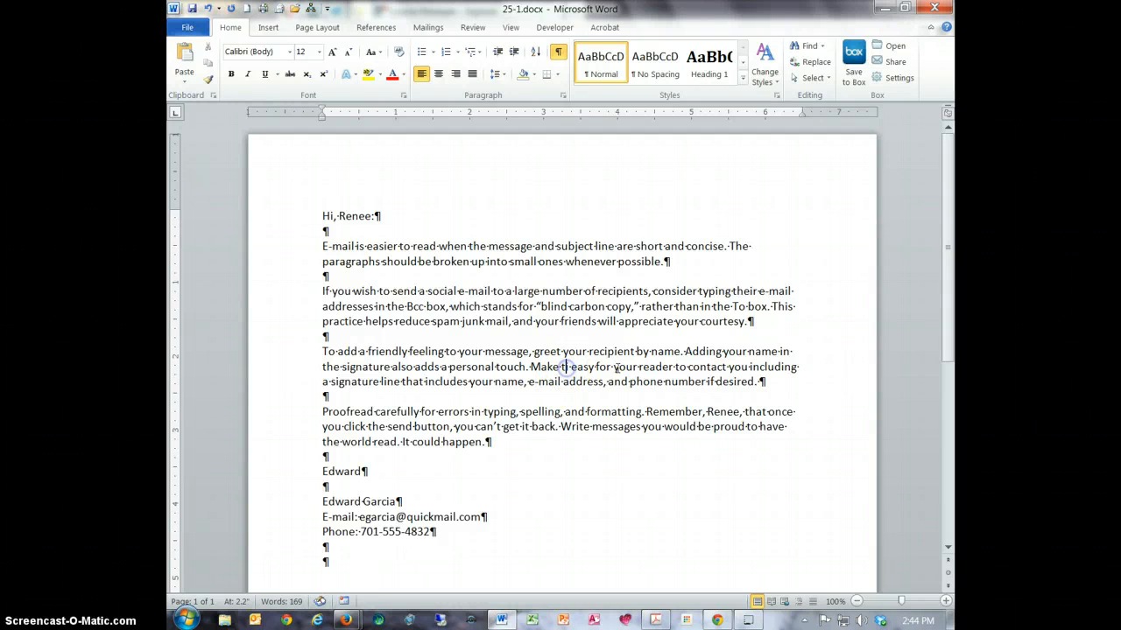
double_click(562, 366)
key("Delete")
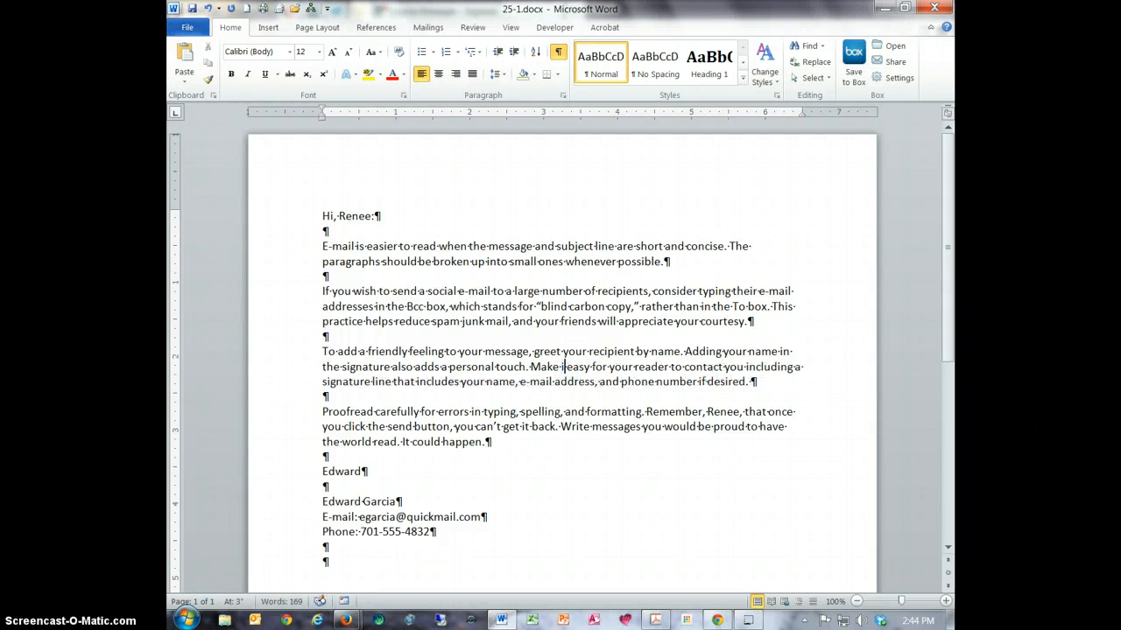
type("it")
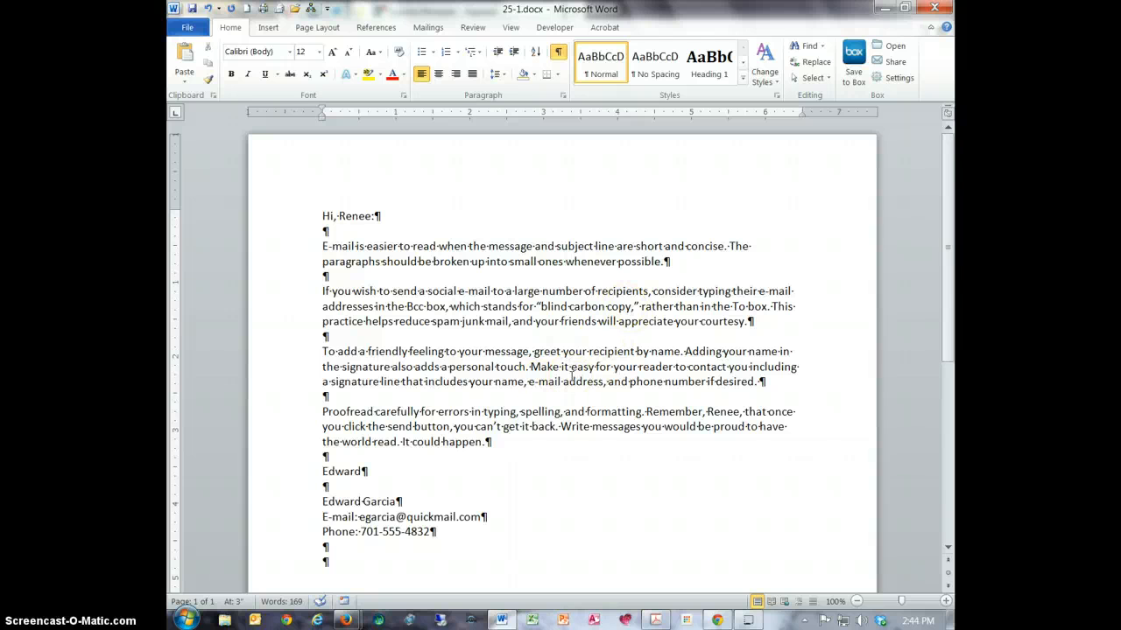
- Check the omission marked in the GDP results and insert "by" before "including a signature line" in Word
mouse_move(346, 618)
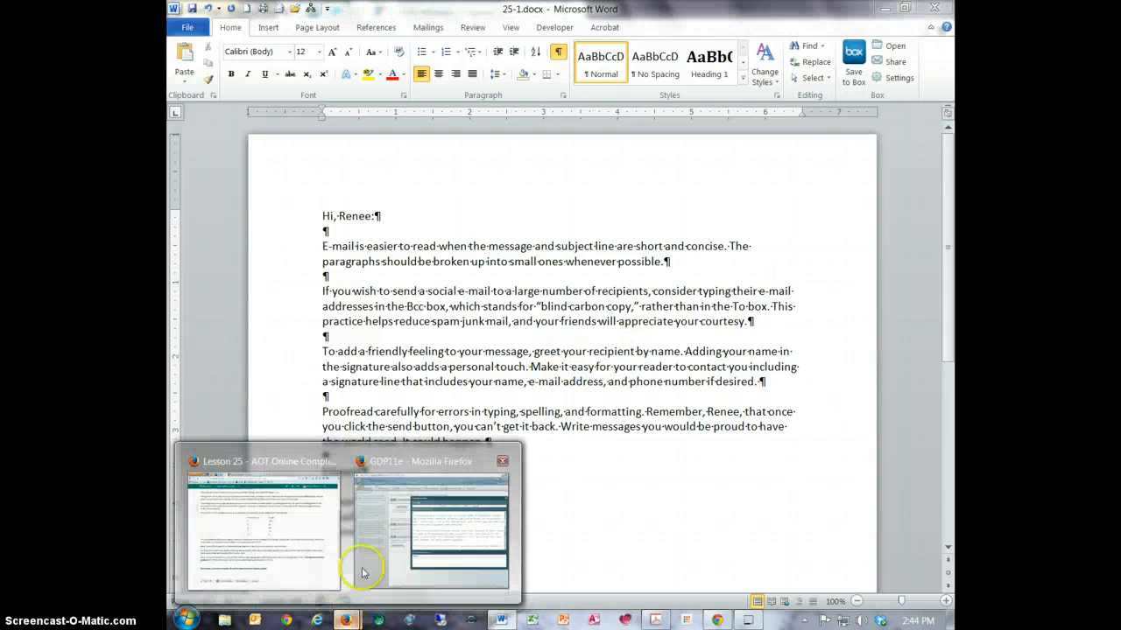
left_click(472, 532)
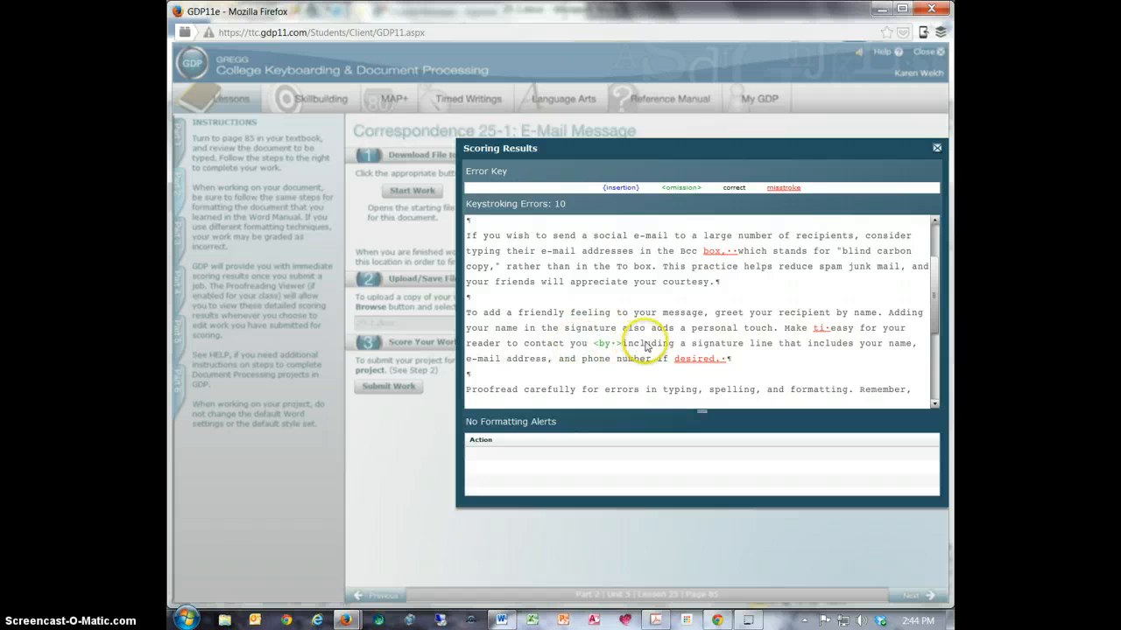
left_click(501, 619)
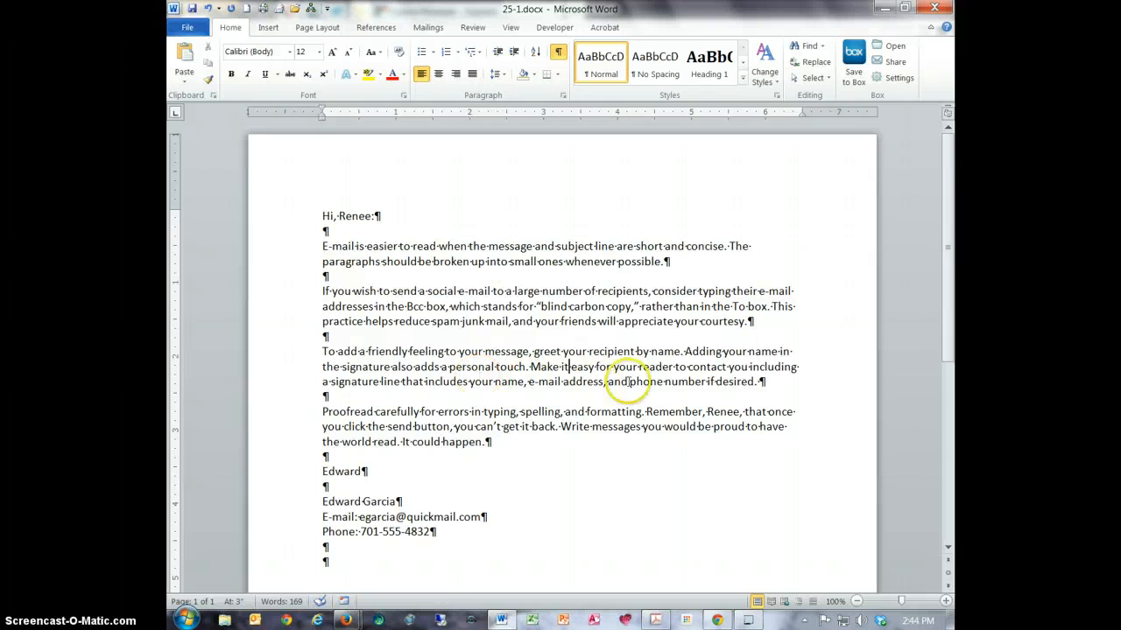
left_click(749, 367)
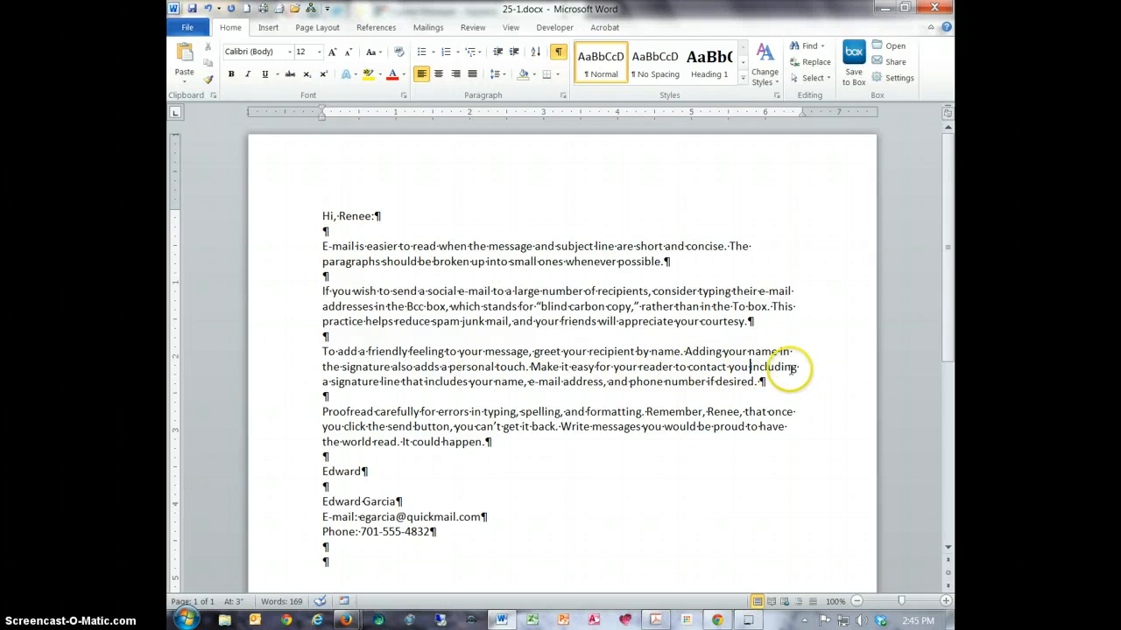
type("by")
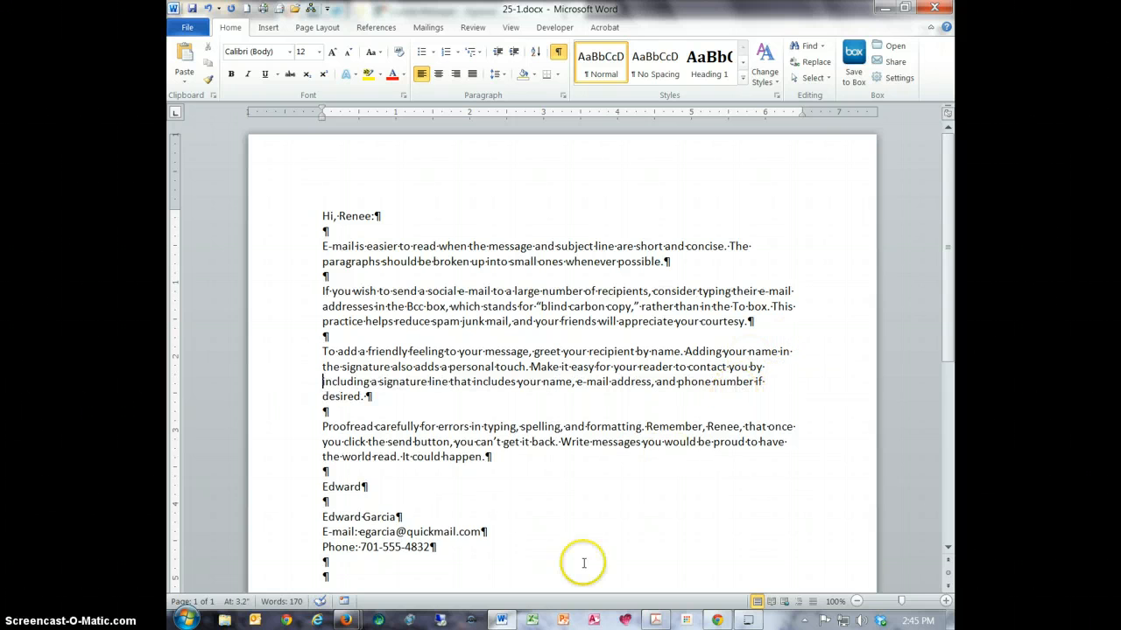
- Check the error marked at "desired." in GDP and delete the trailing space after that word's period in Word
left_click(451, 525)
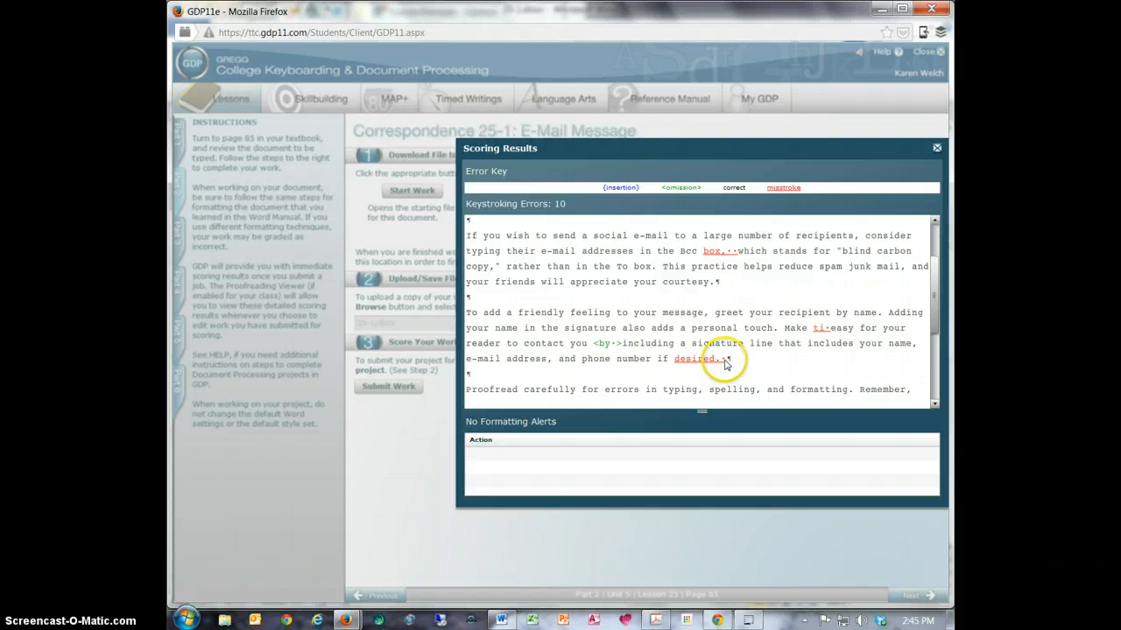
left_click(501, 620)
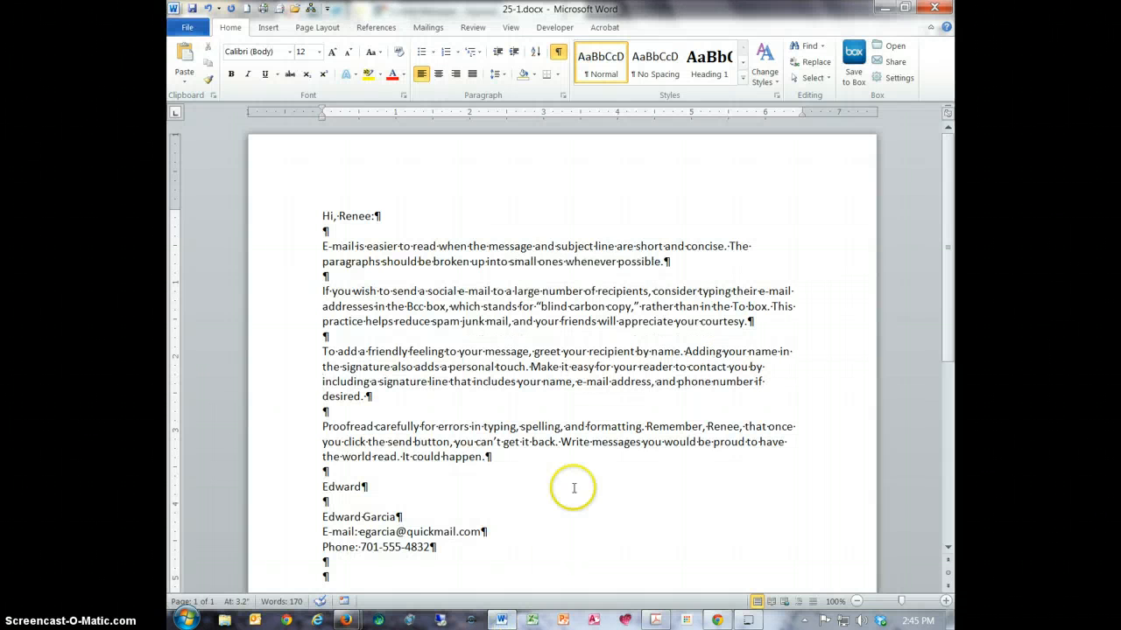
left_click_drag(362, 396, 532, 397)
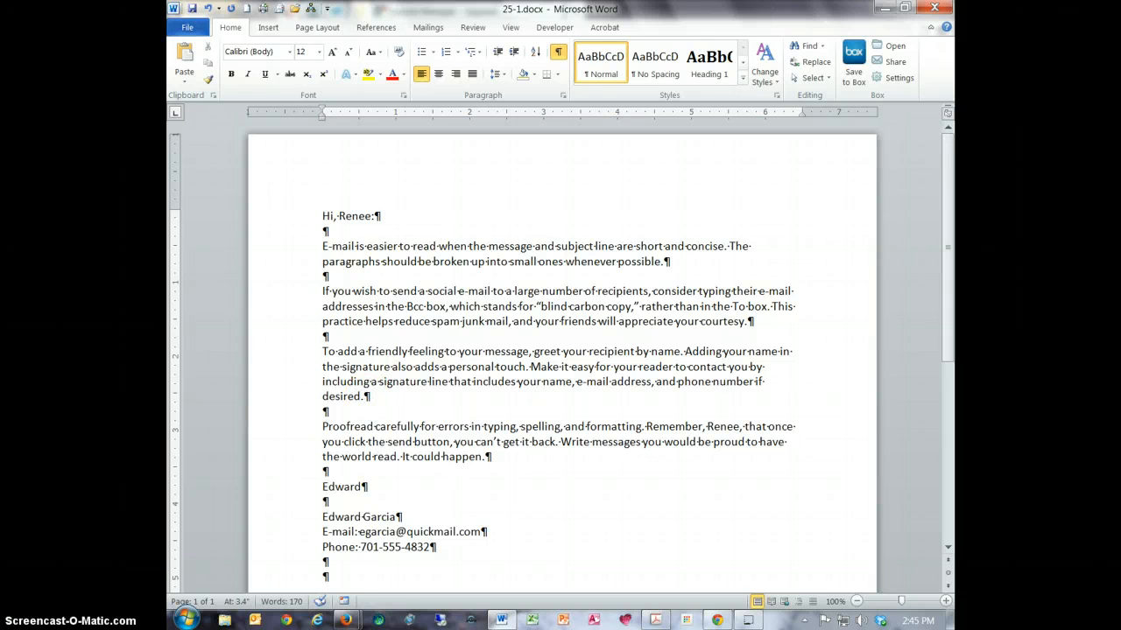
- Review the last body paragraph's marked error in GDP and capitalize "send" as "Send" before "button" in the Word document
mouse_move(346, 617)
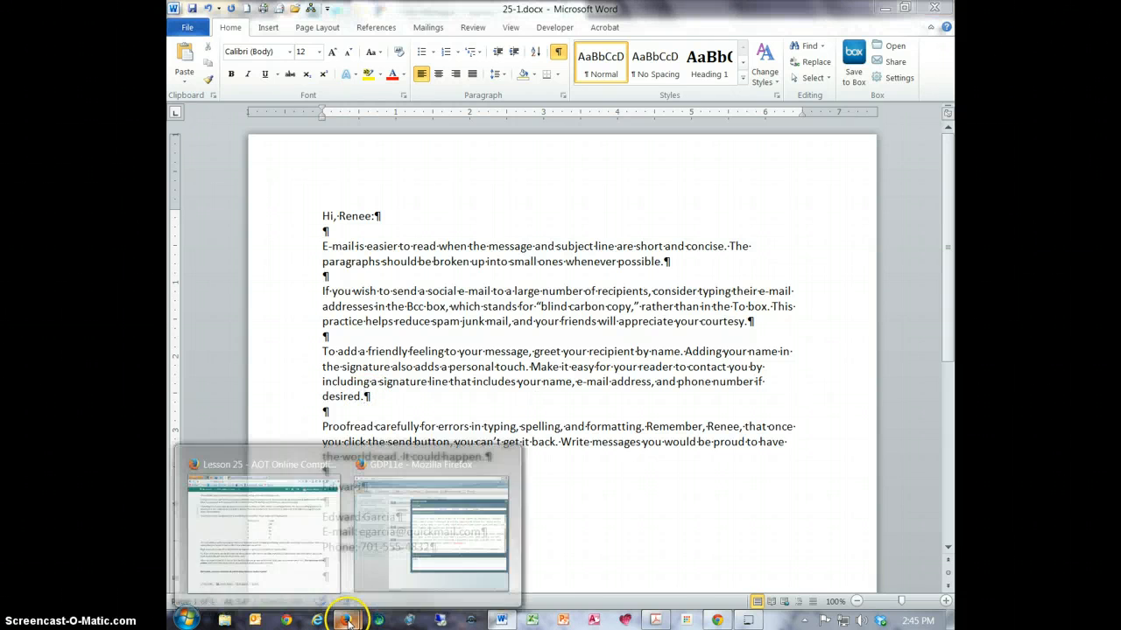
left_click(442, 538)
left_click_drag(934, 313, 938, 359)
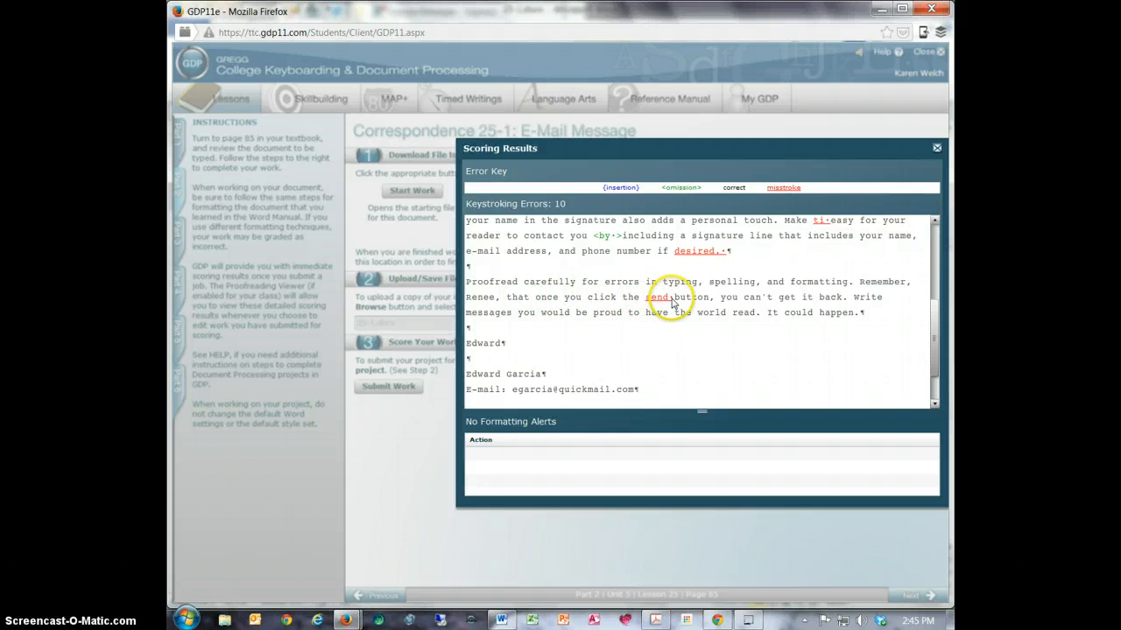
left_click(500, 620)
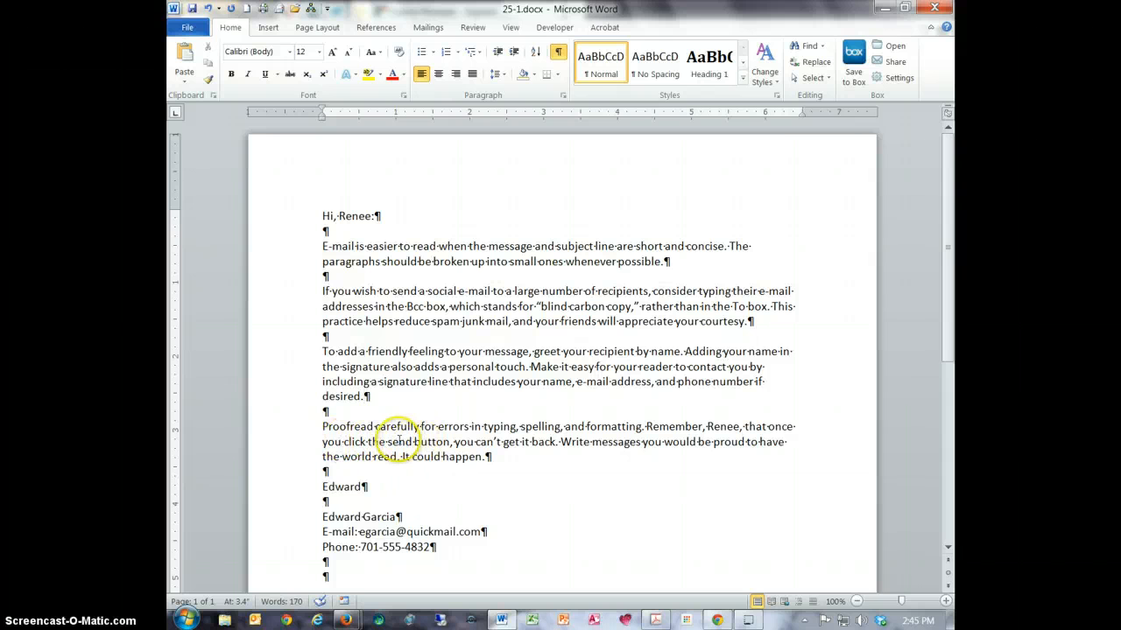
left_click(393, 441)
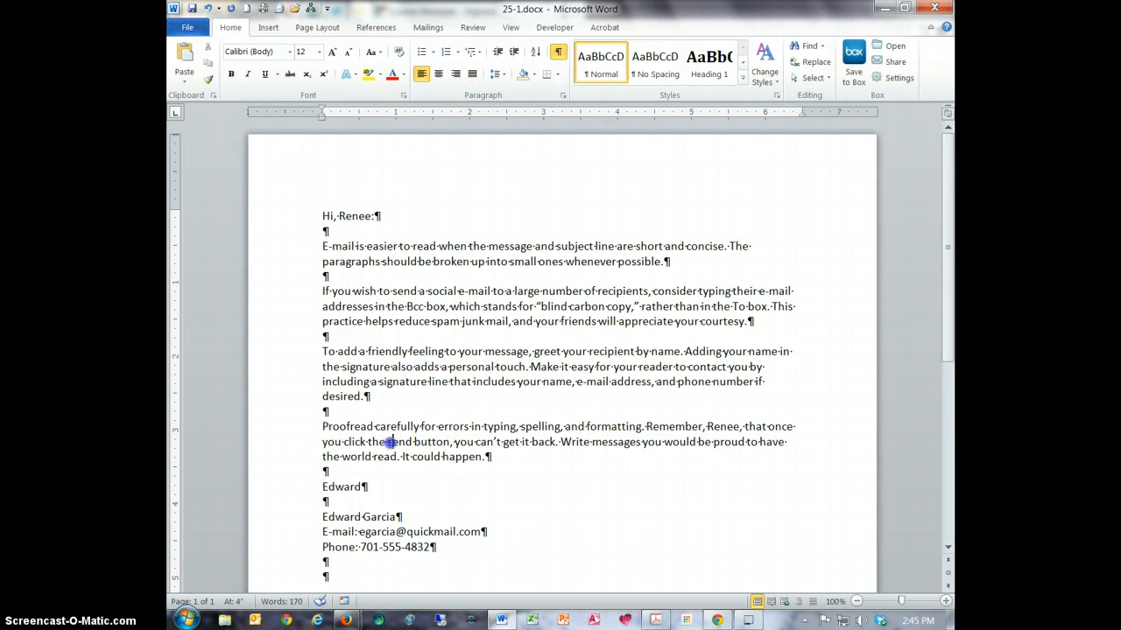
left_click(393, 441)
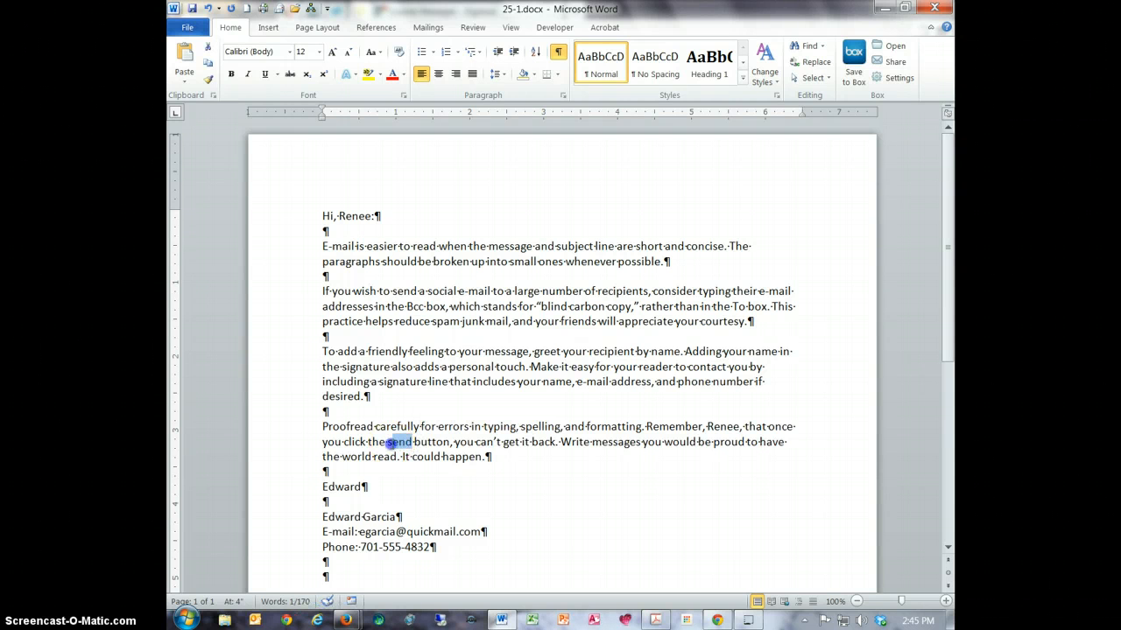
key("BackSpace")
type("S")
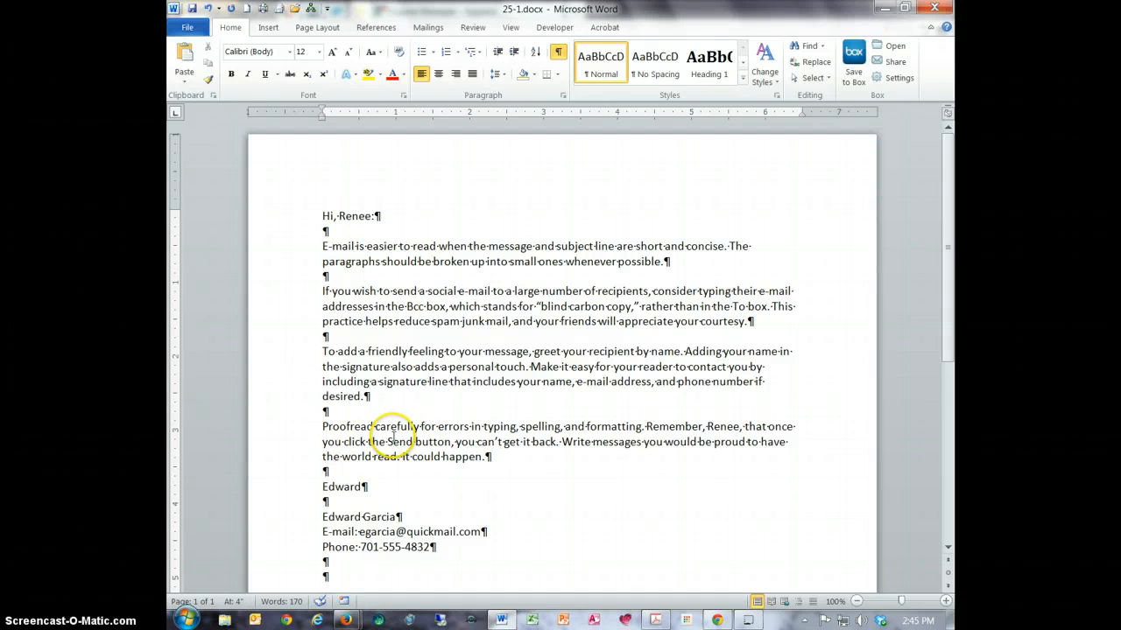
- Check the remaining insertion errors in the GDP scoring results and delete the two extra blank paragraphs after the phone line in Word
mouse_move(346, 620)
left_click(462, 532)
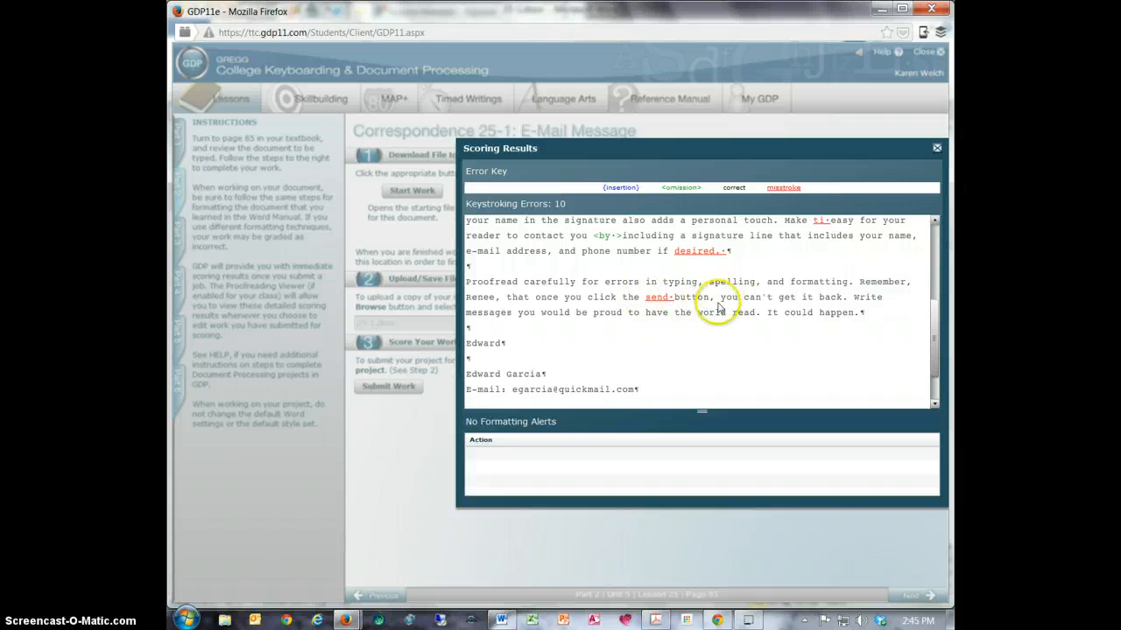
left_click_drag(932, 344, 934, 361)
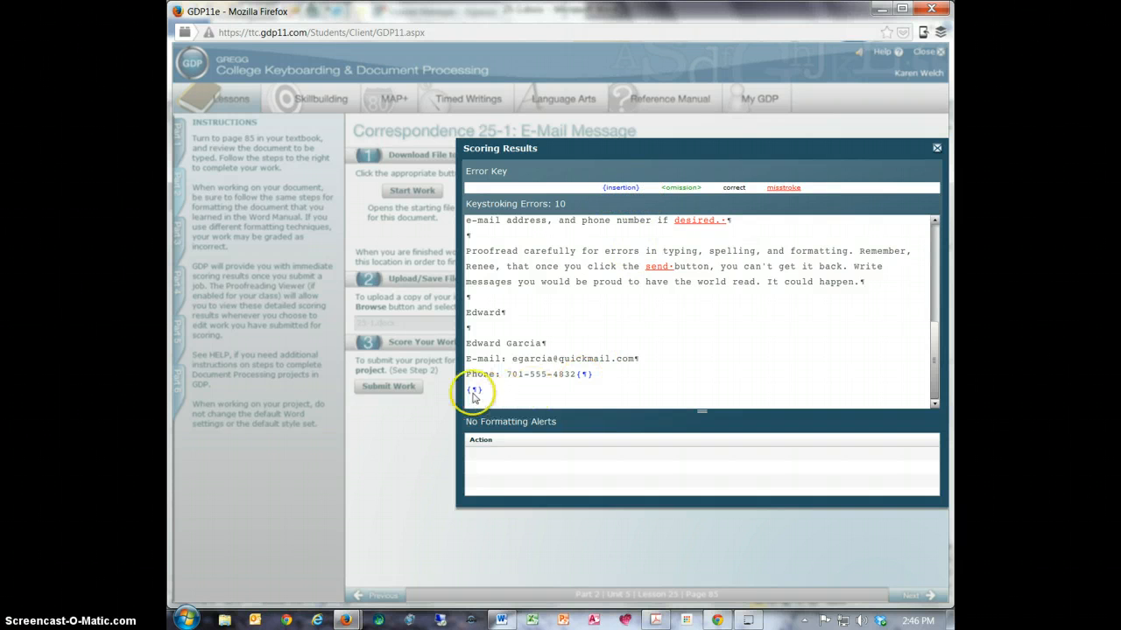
left_click(501, 620)
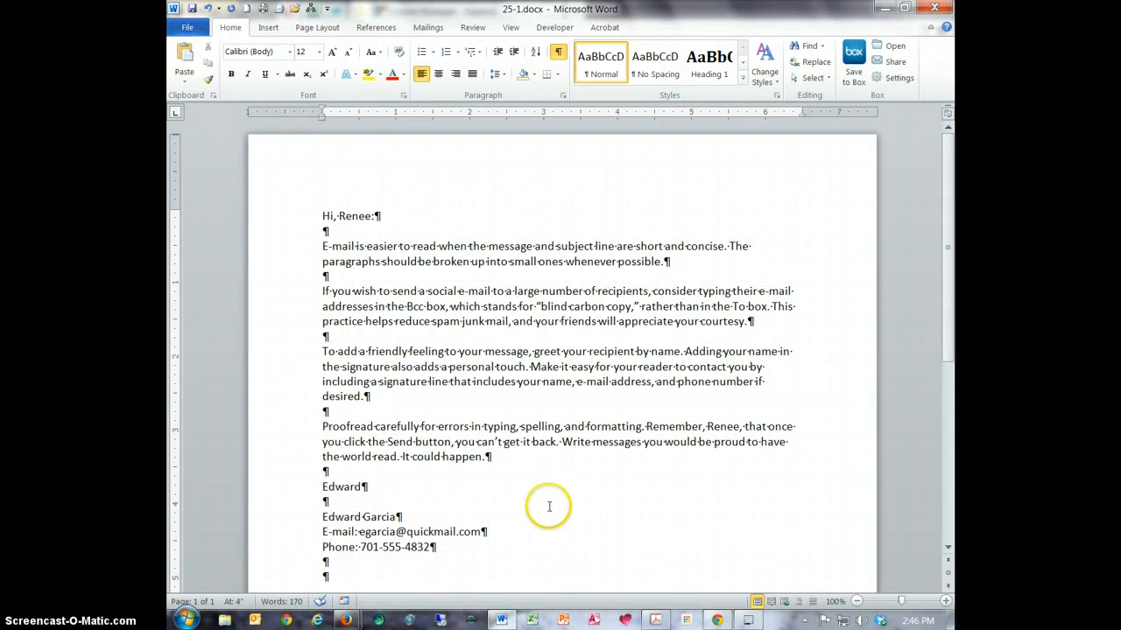
left_click(332, 577)
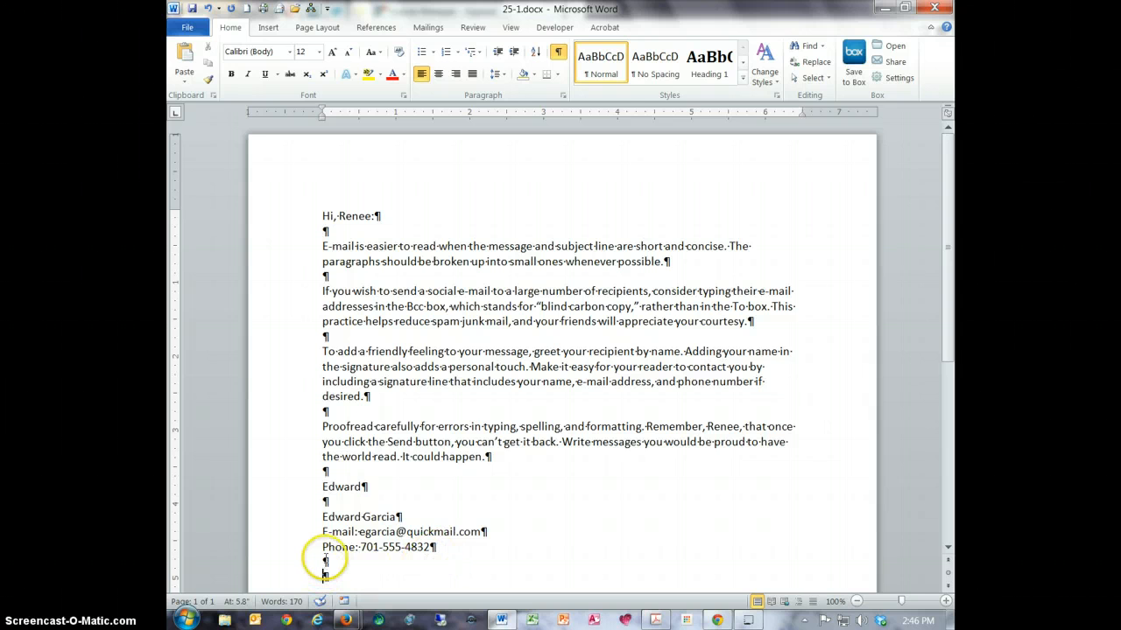
left_click(430, 547)
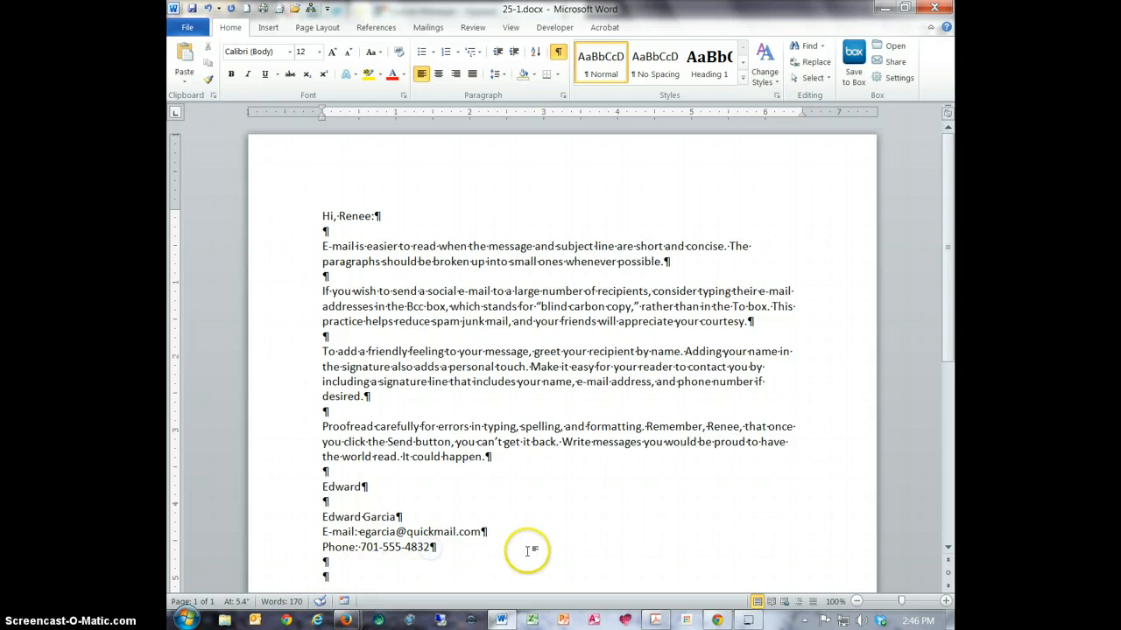
left_click(323, 573)
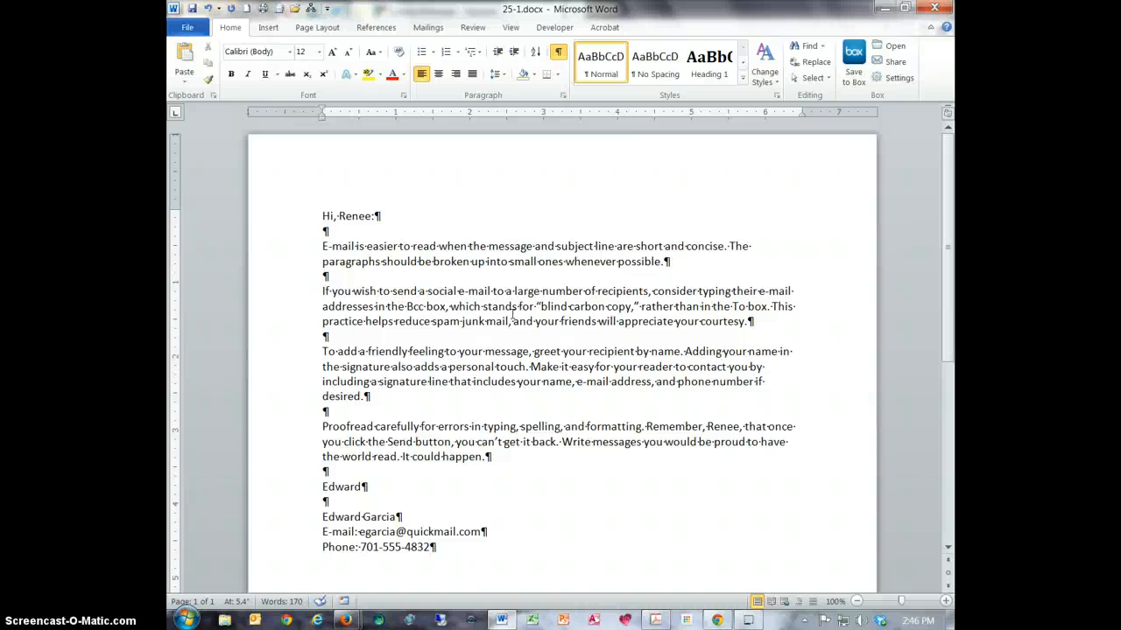
- Save the corrected document as 25-1.docx in the Keyboarding folder on the F: drive, replacing the existing file
left_click(196, 28)
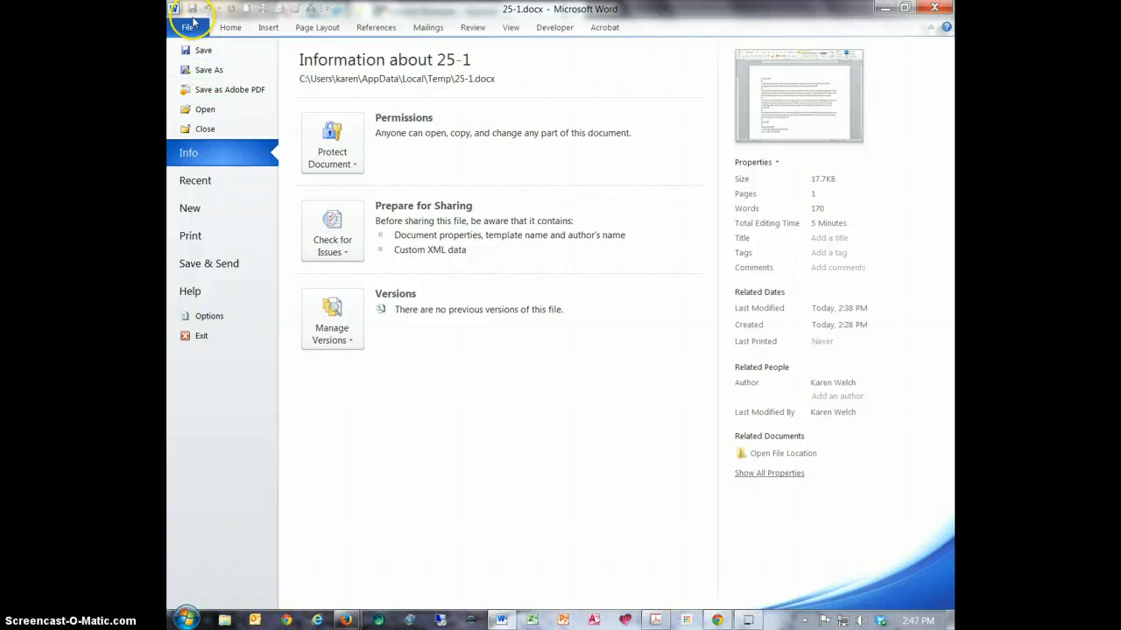
left_click(197, 69)
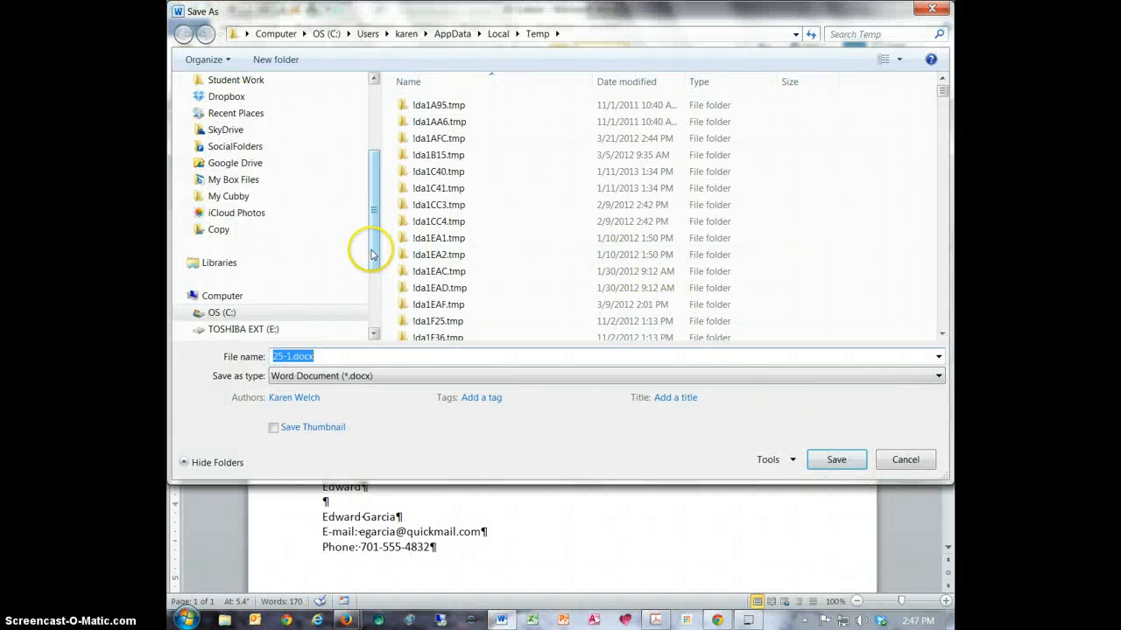
scroll(302, 254, "down", 2)
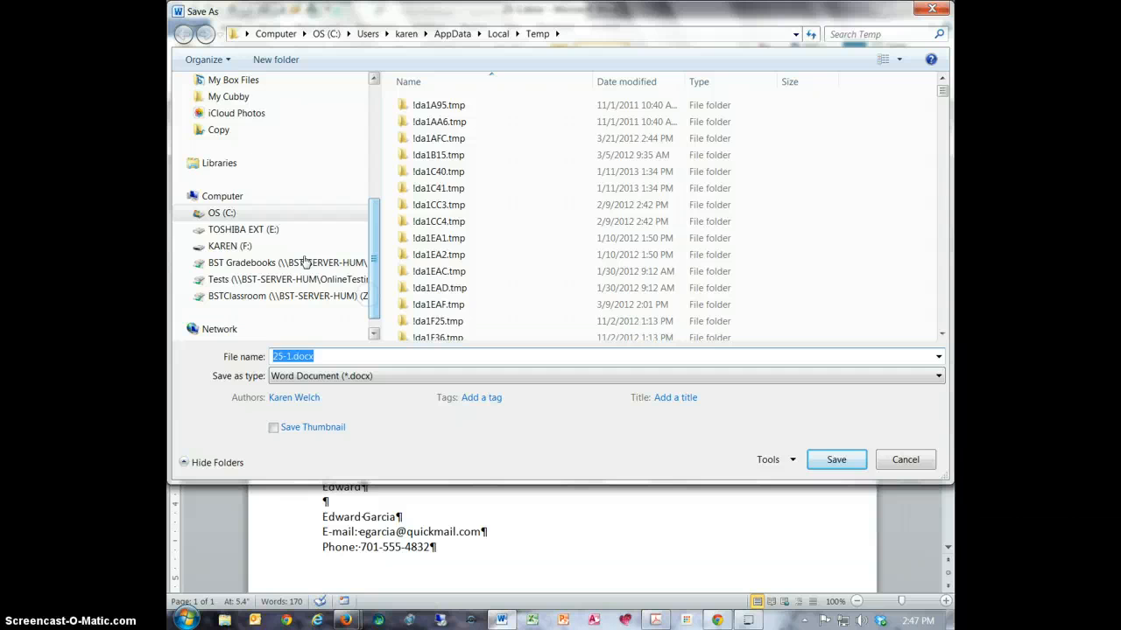
left_click(224, 246)
left_click(461, 101)
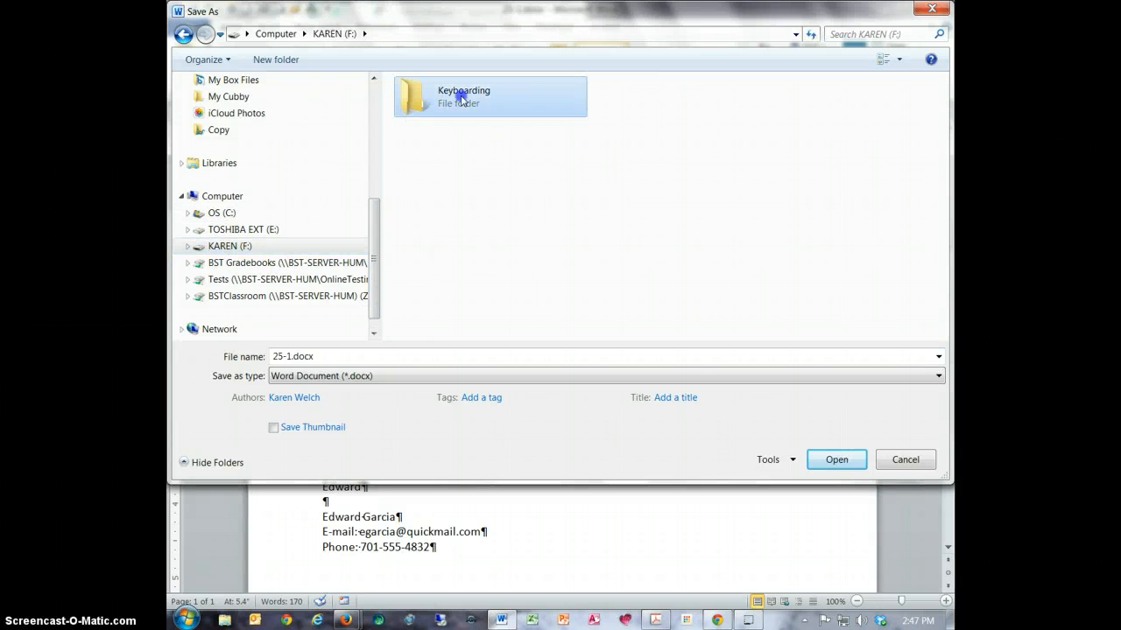
left_click(836, 460)
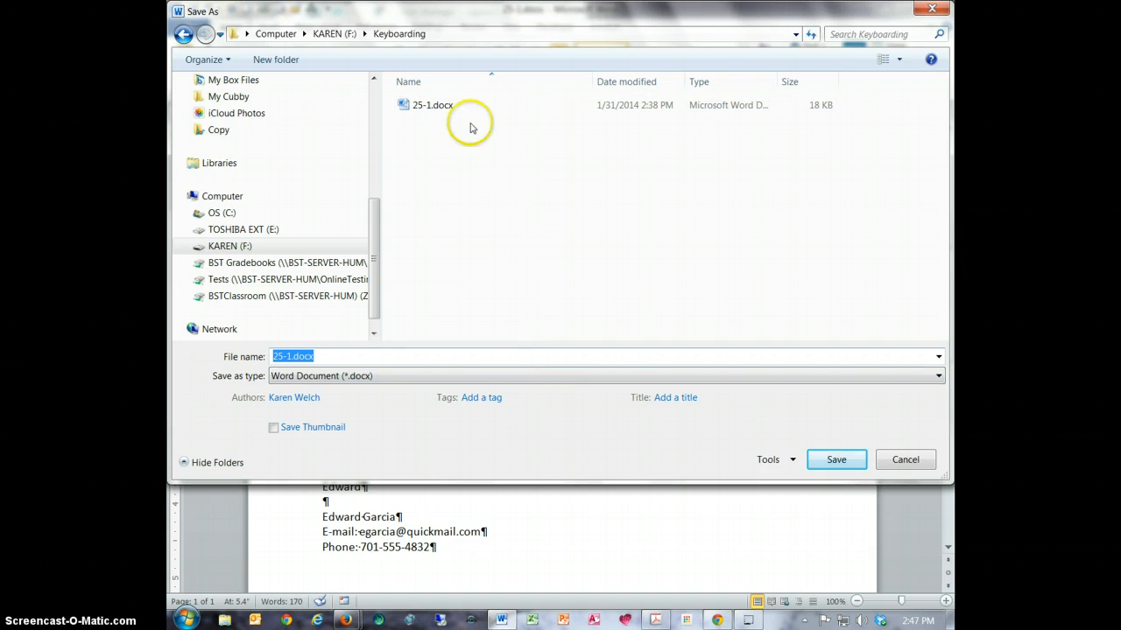
left_click(830, 460)
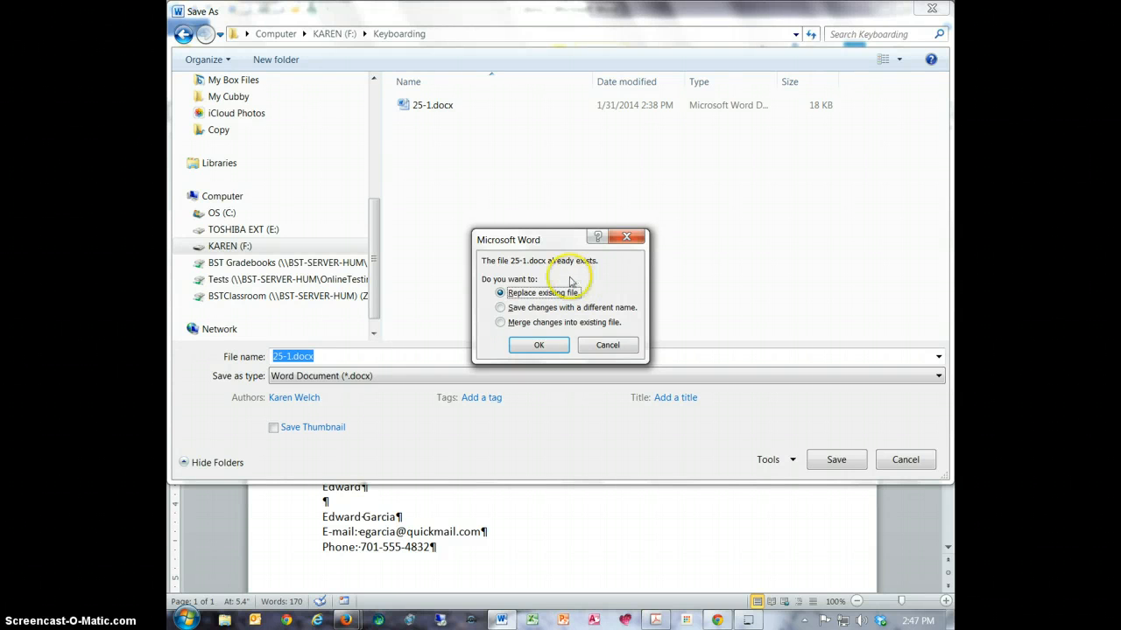
left_click(539, 345)
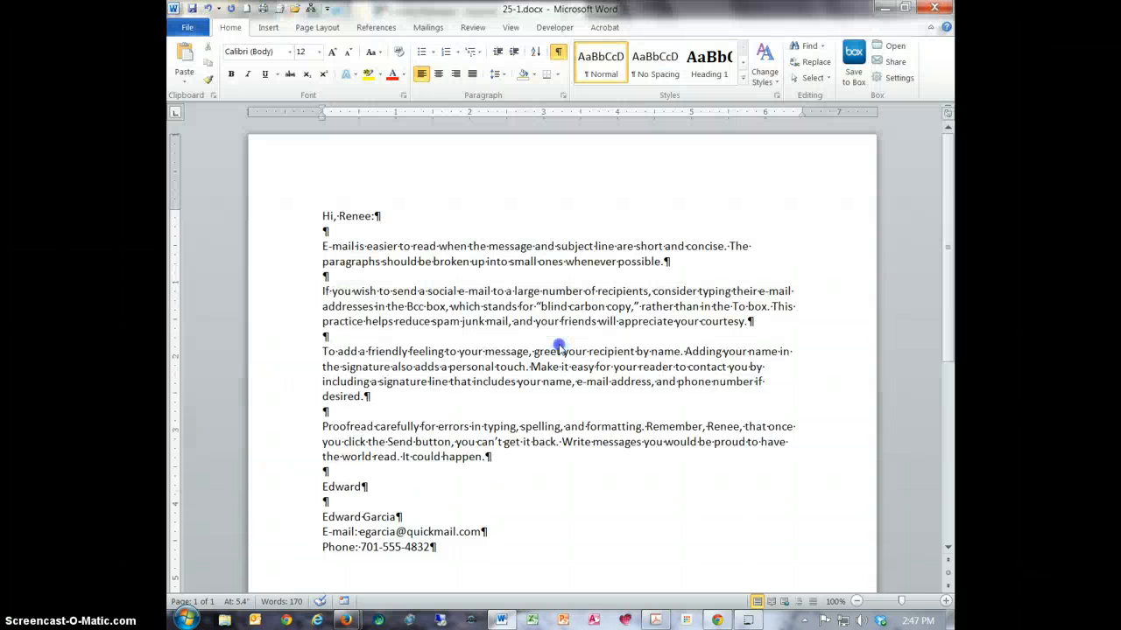
- Close the 25-1.docx document in Word and dismiss the previous Scoring Results in GDP
key("alt+p")
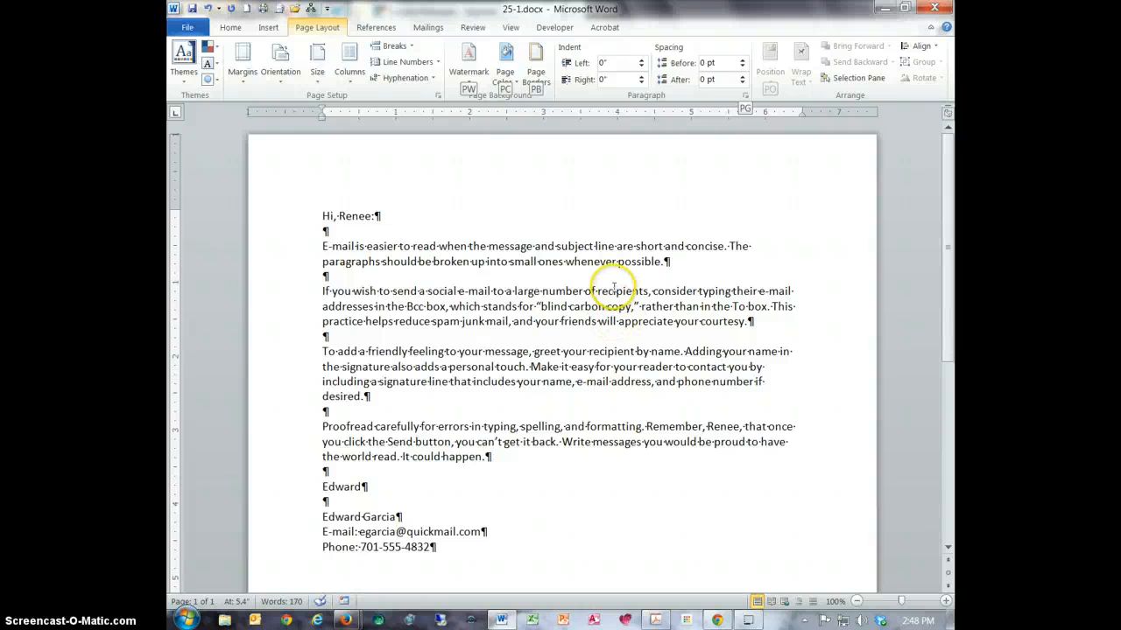
left_click(563, 533)
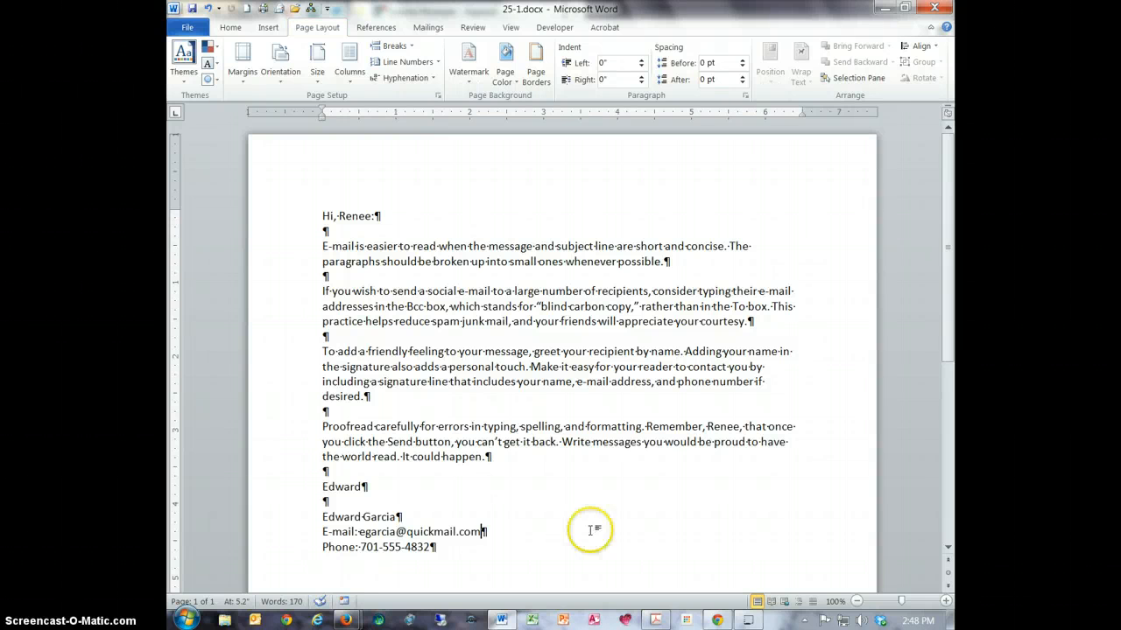
left_click(585, 248)
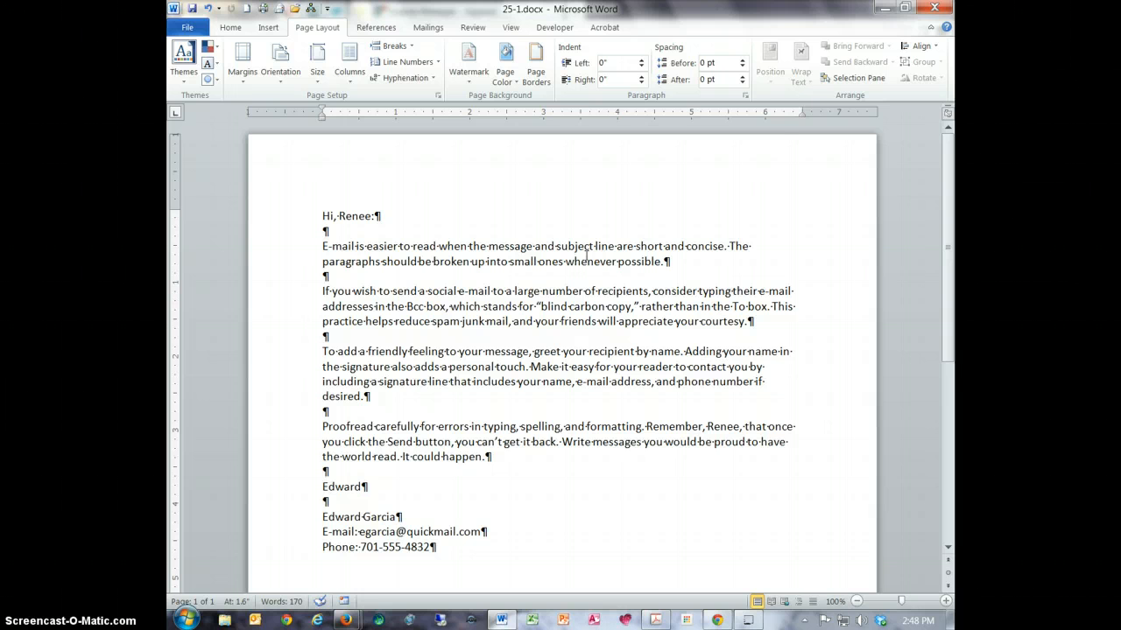
left_click(942, 9)
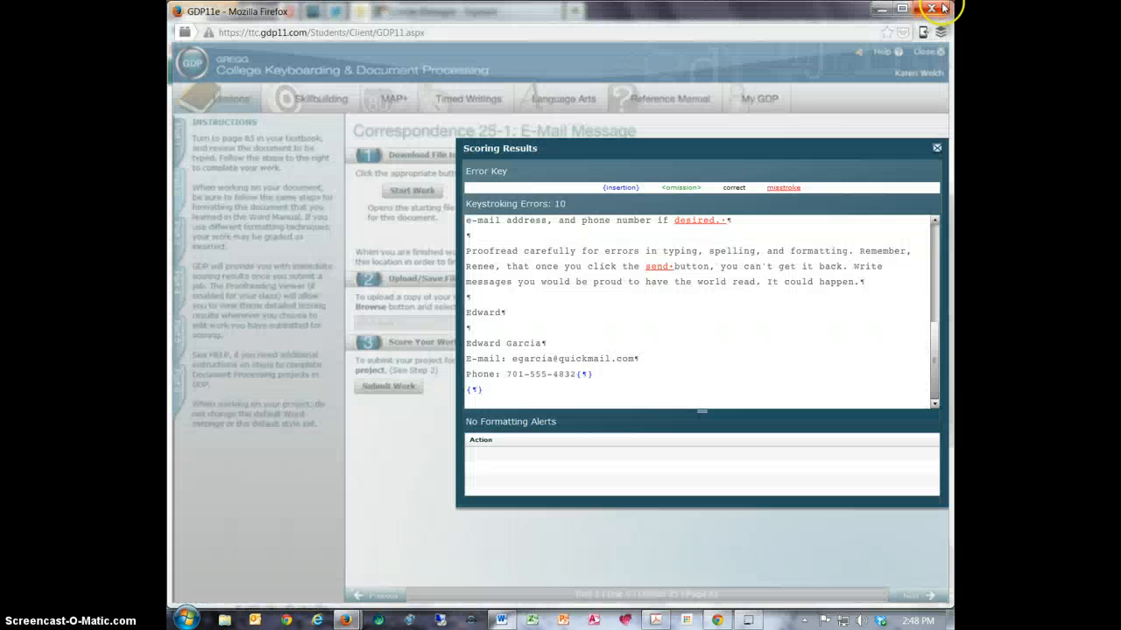
left_click(937, 149)
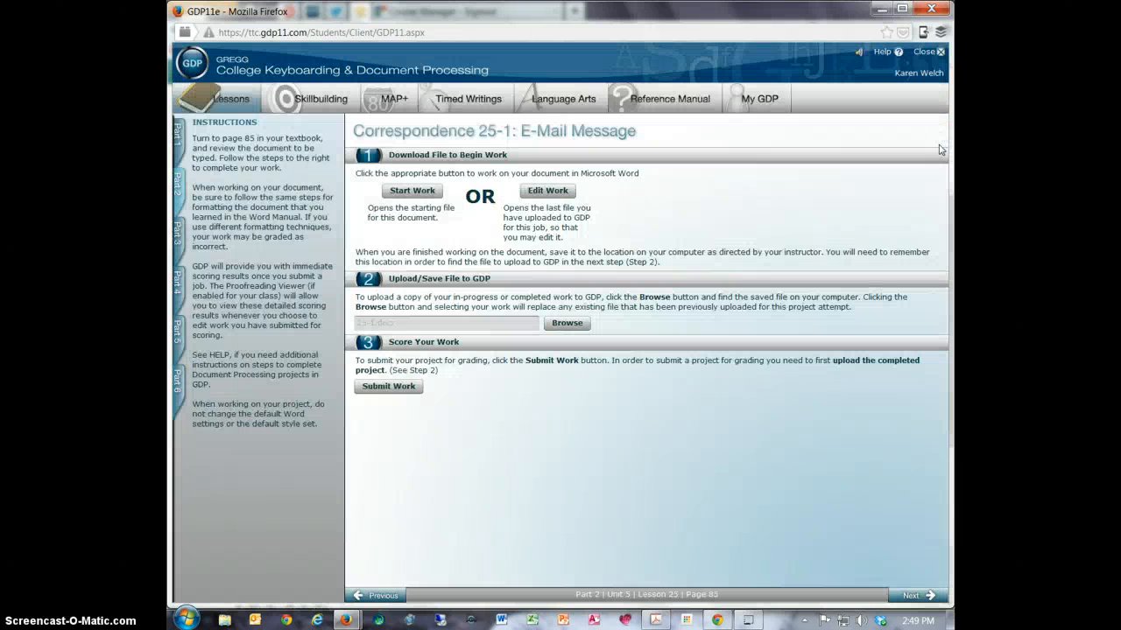
- Upload 25-1.docx from the Keyboarding folder to GDP and submit the work for scoring, closing the results after viewing them
left_click(566, 323)
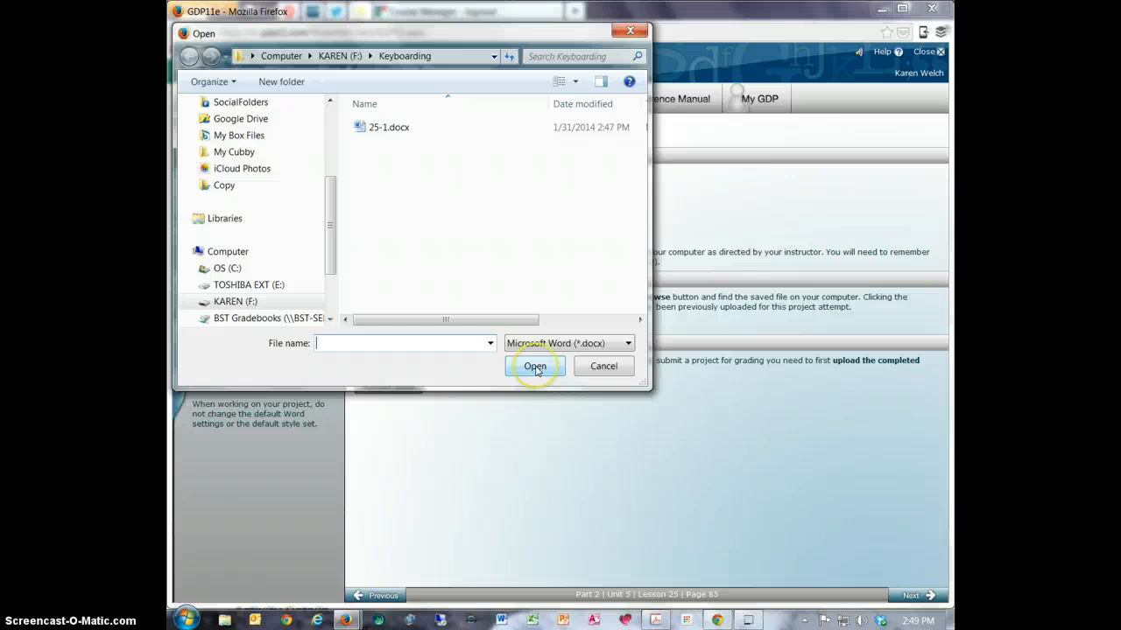
left_click(390, 128)
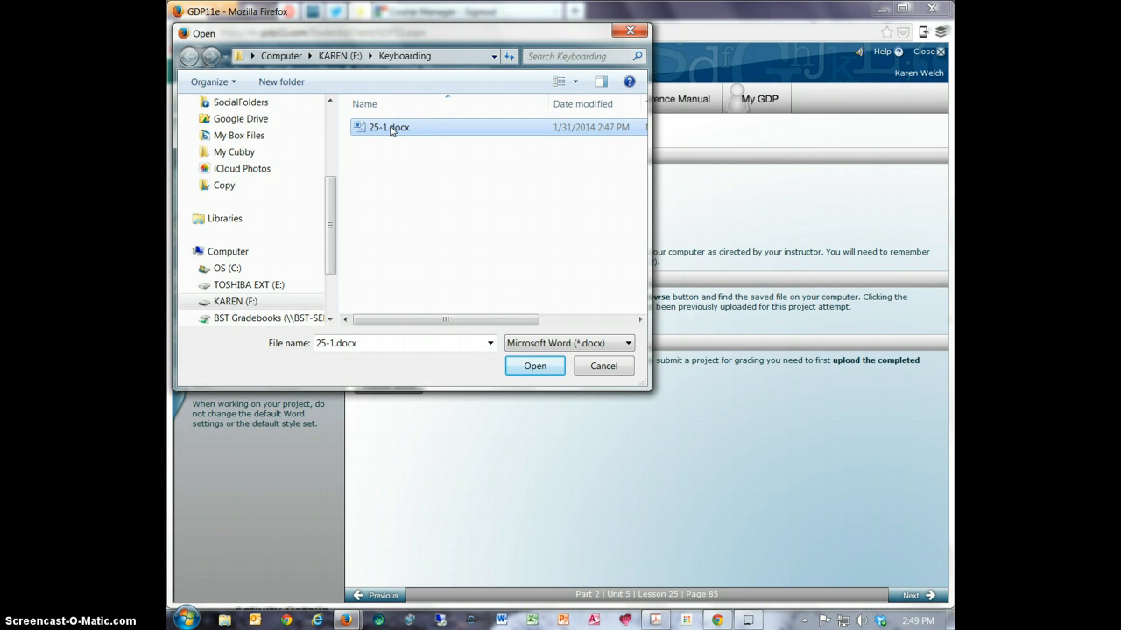
left_click(534, 367)
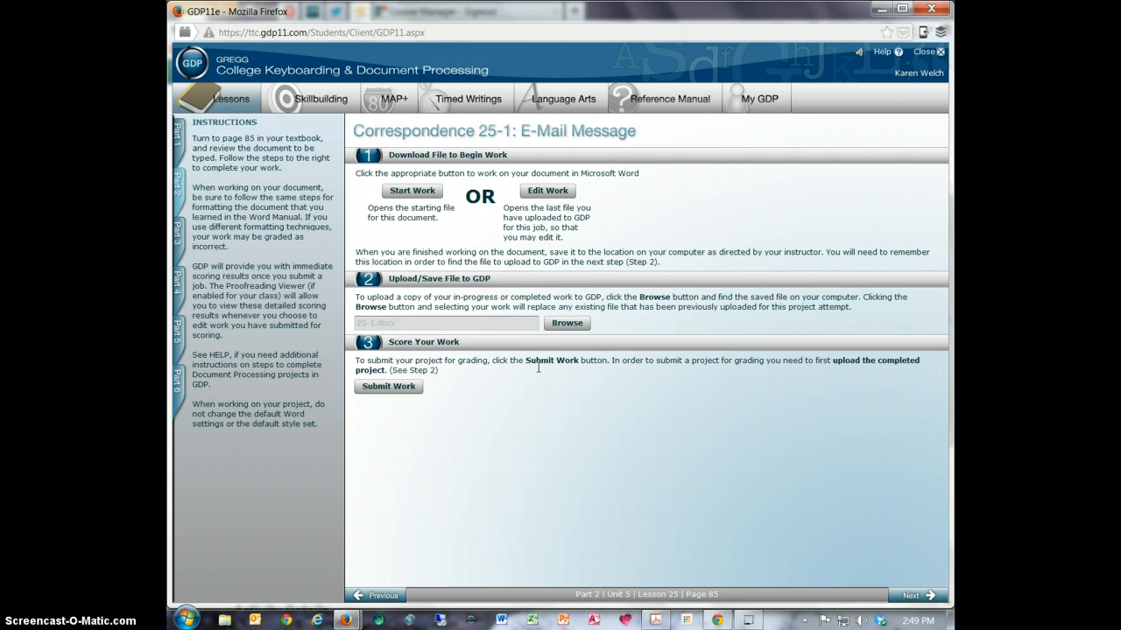
left_click(384, 389)
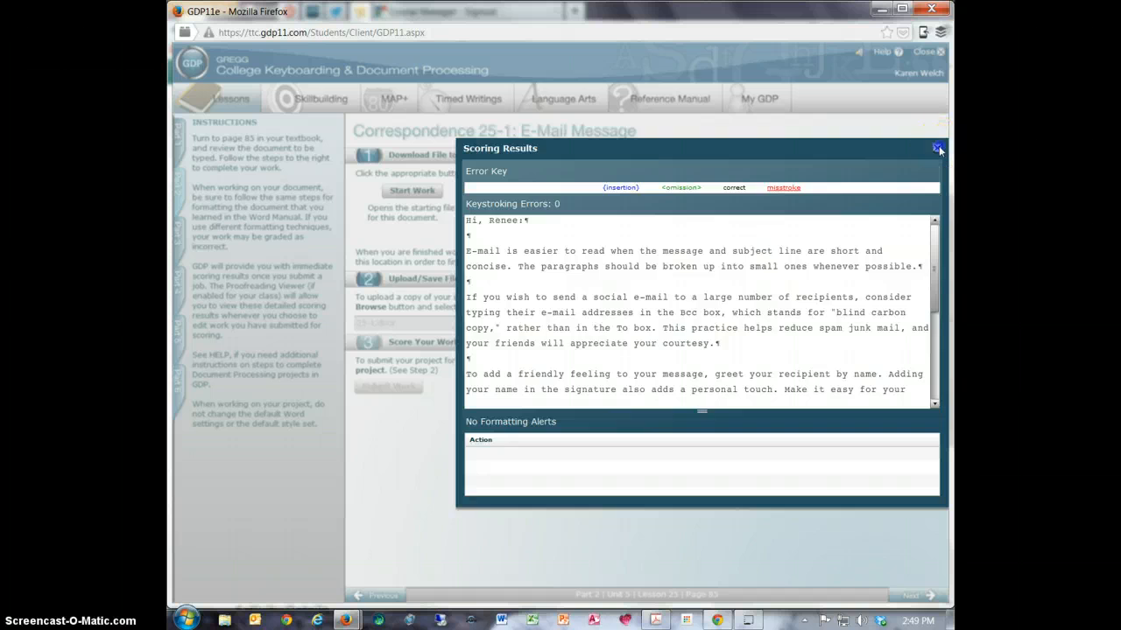
left_click(938, 147)
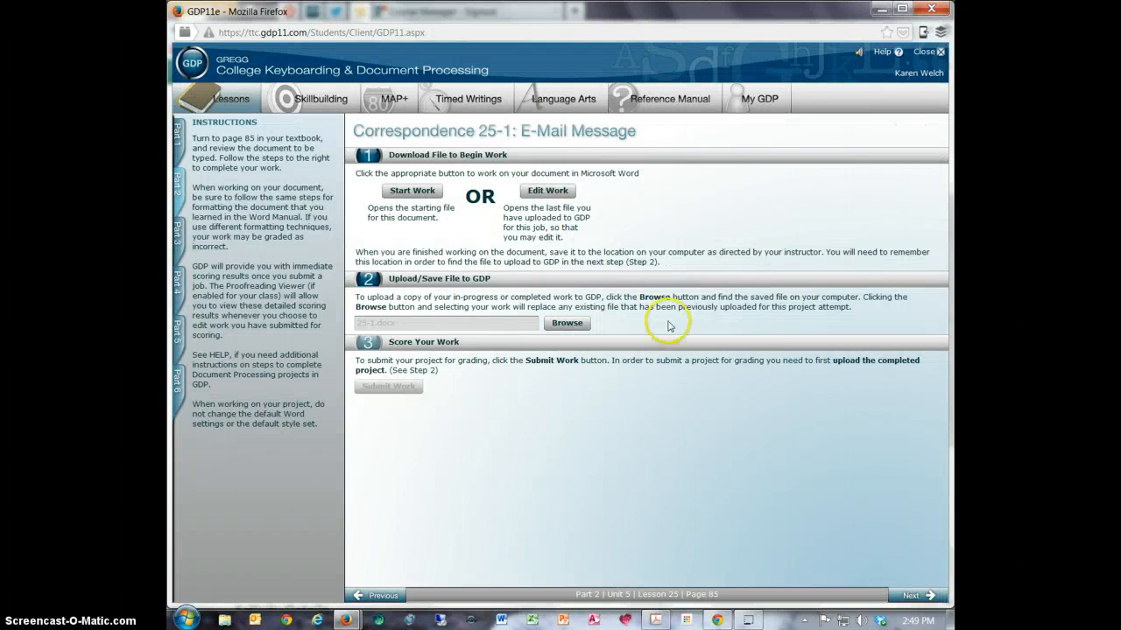